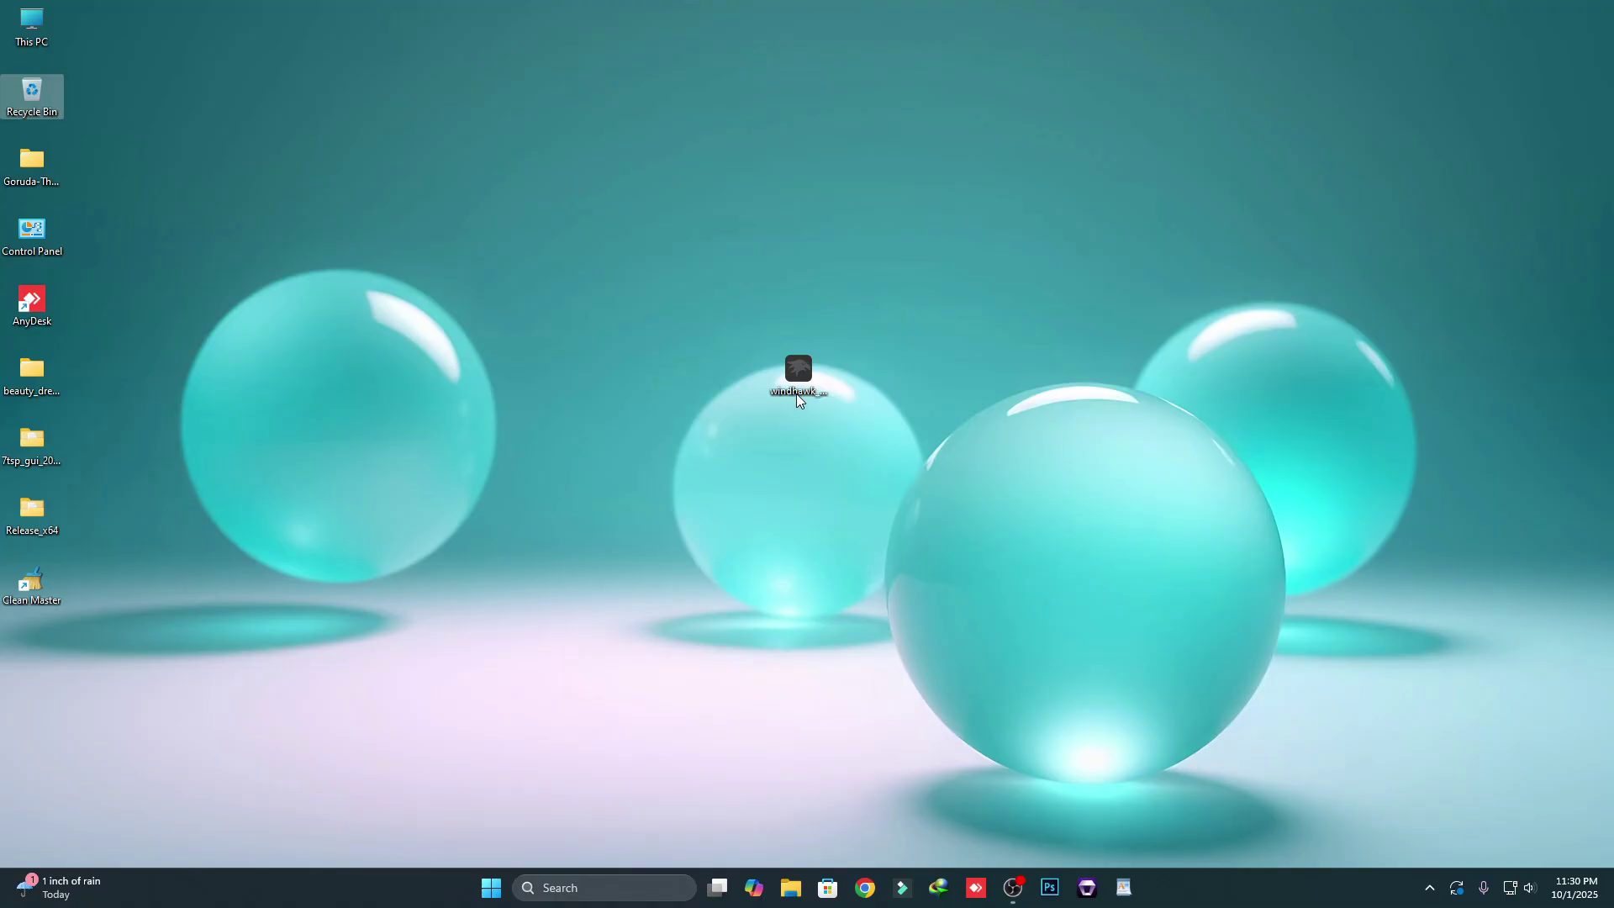
Run windhawk_setup and install Windhawk v1.6.1 in English with standard options and default components, then launch it
mouse_move(806, 363)
left_click(811, 383)
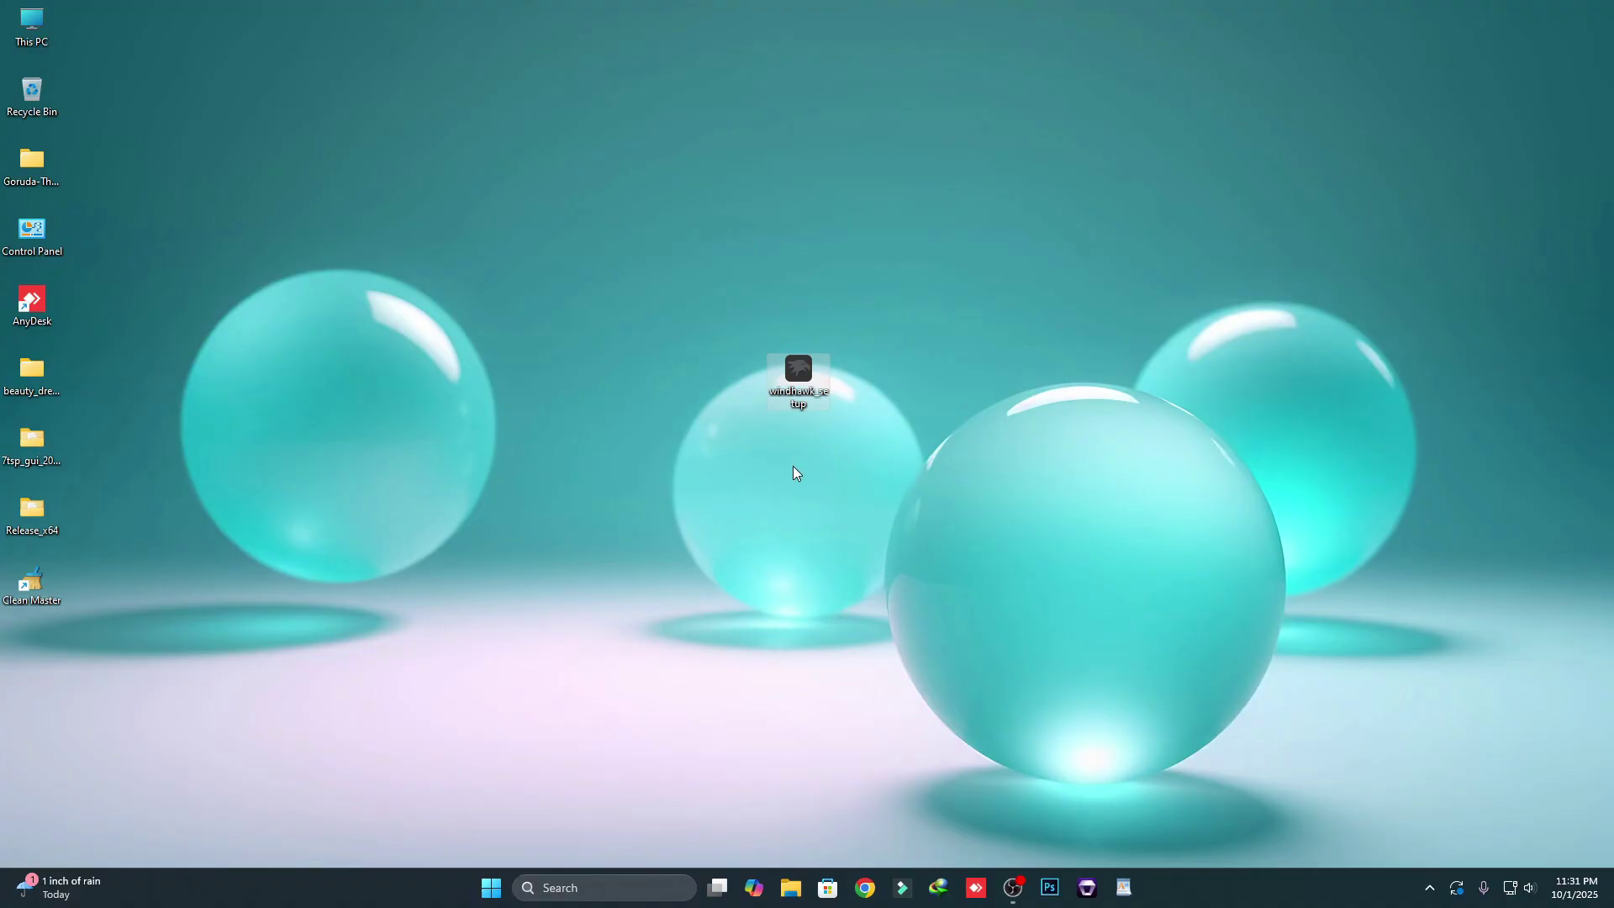
double_click(809, 391)
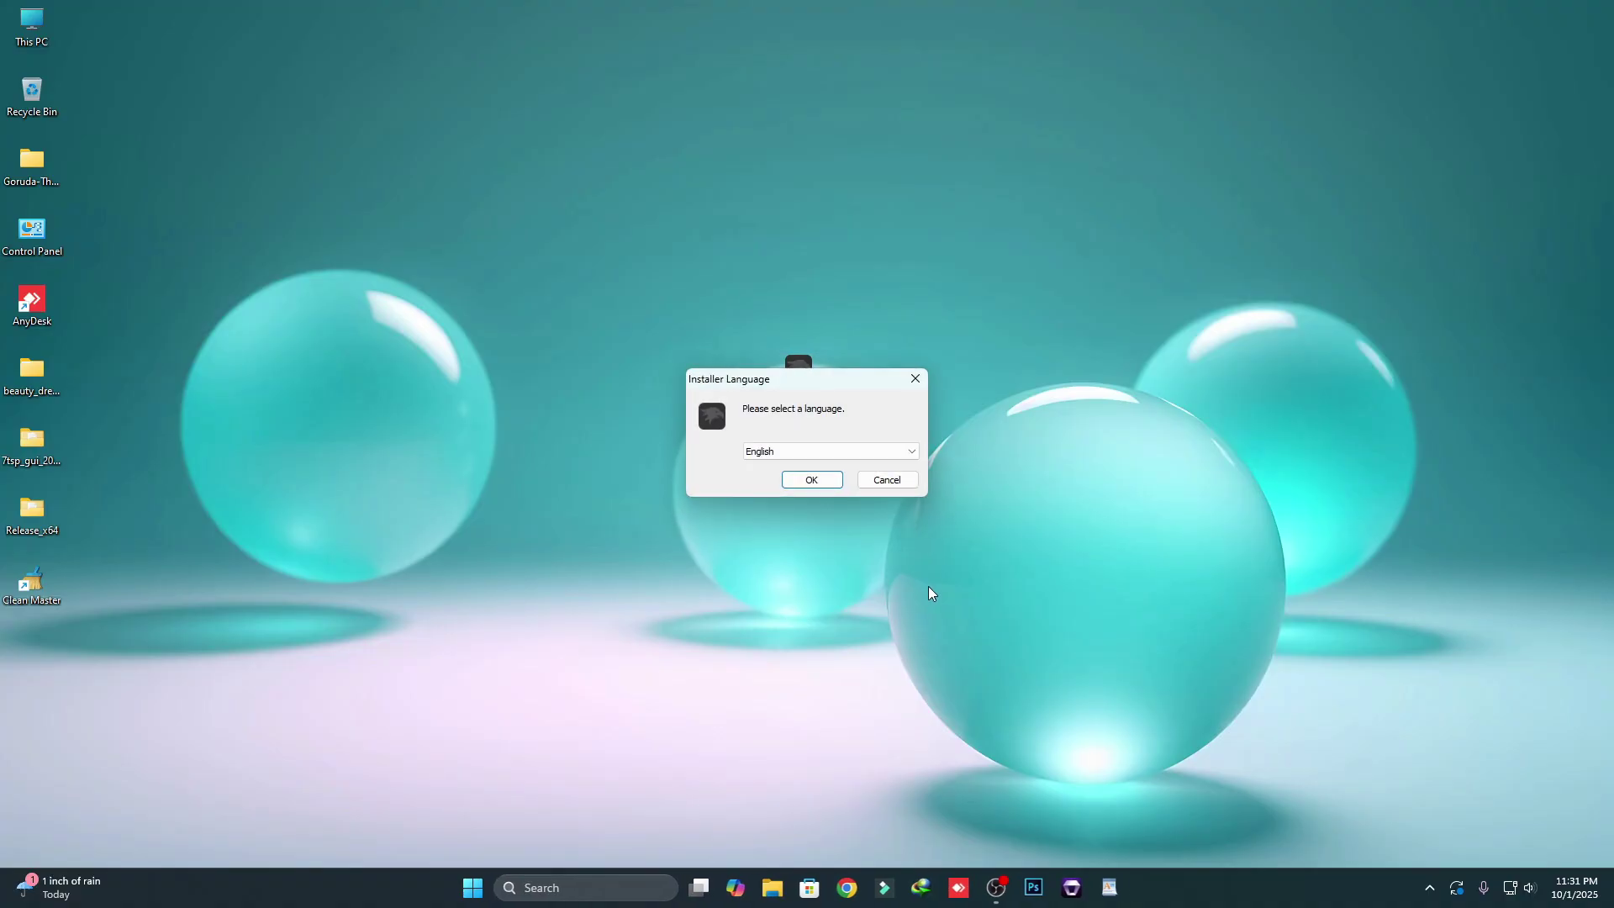
left_click(822, 481)
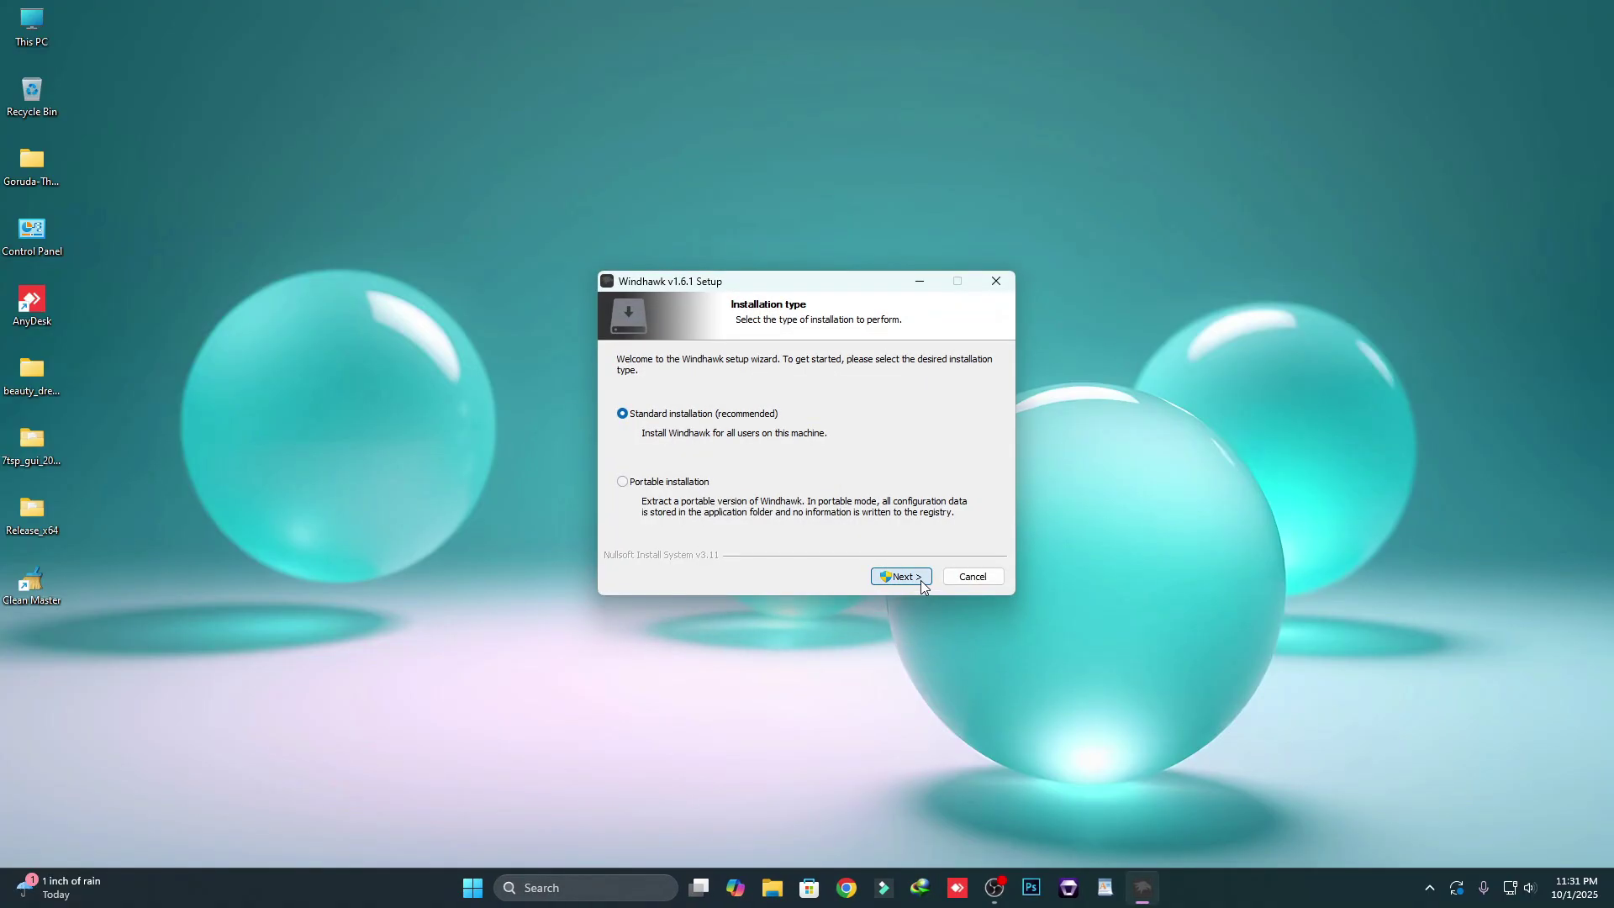
key("Return")
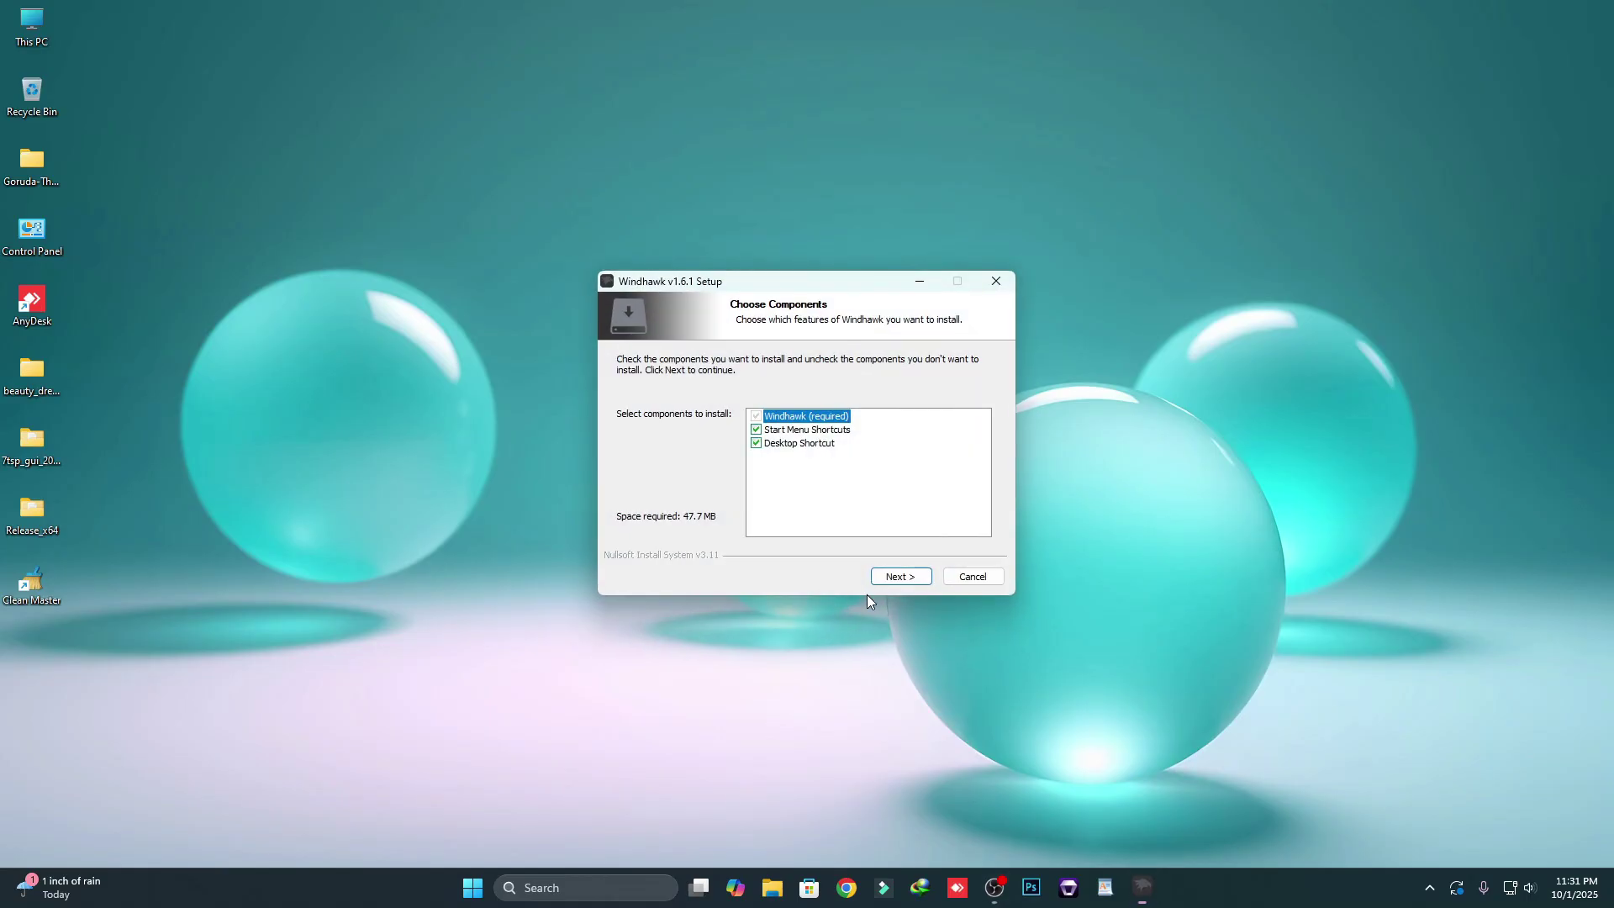
left_click(898, 577)
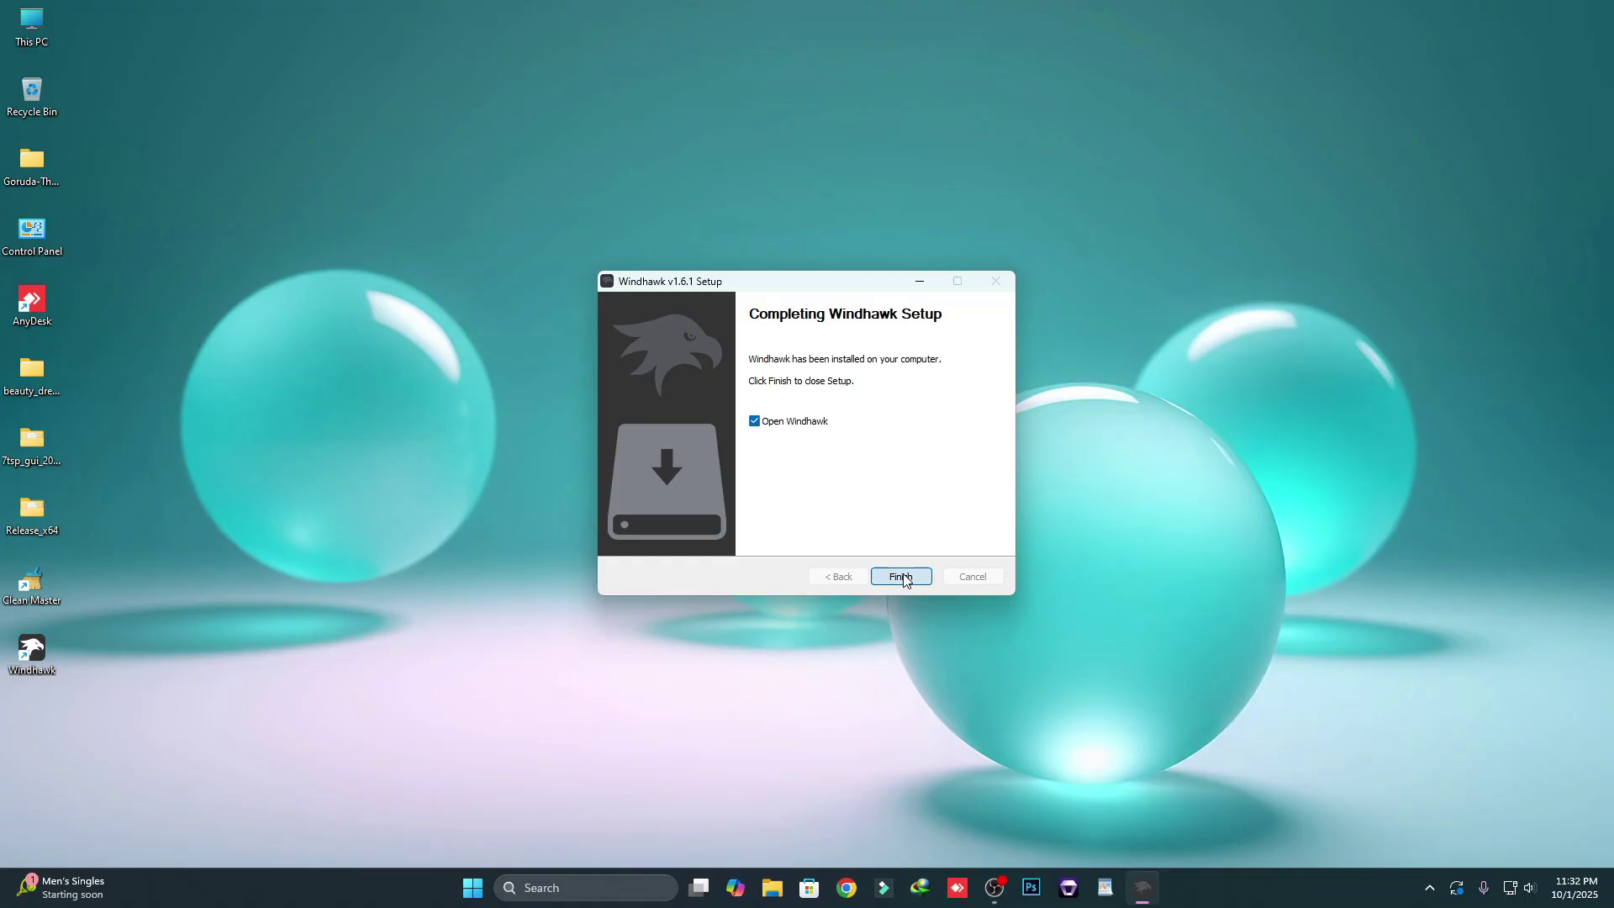
left_click(899, 578)
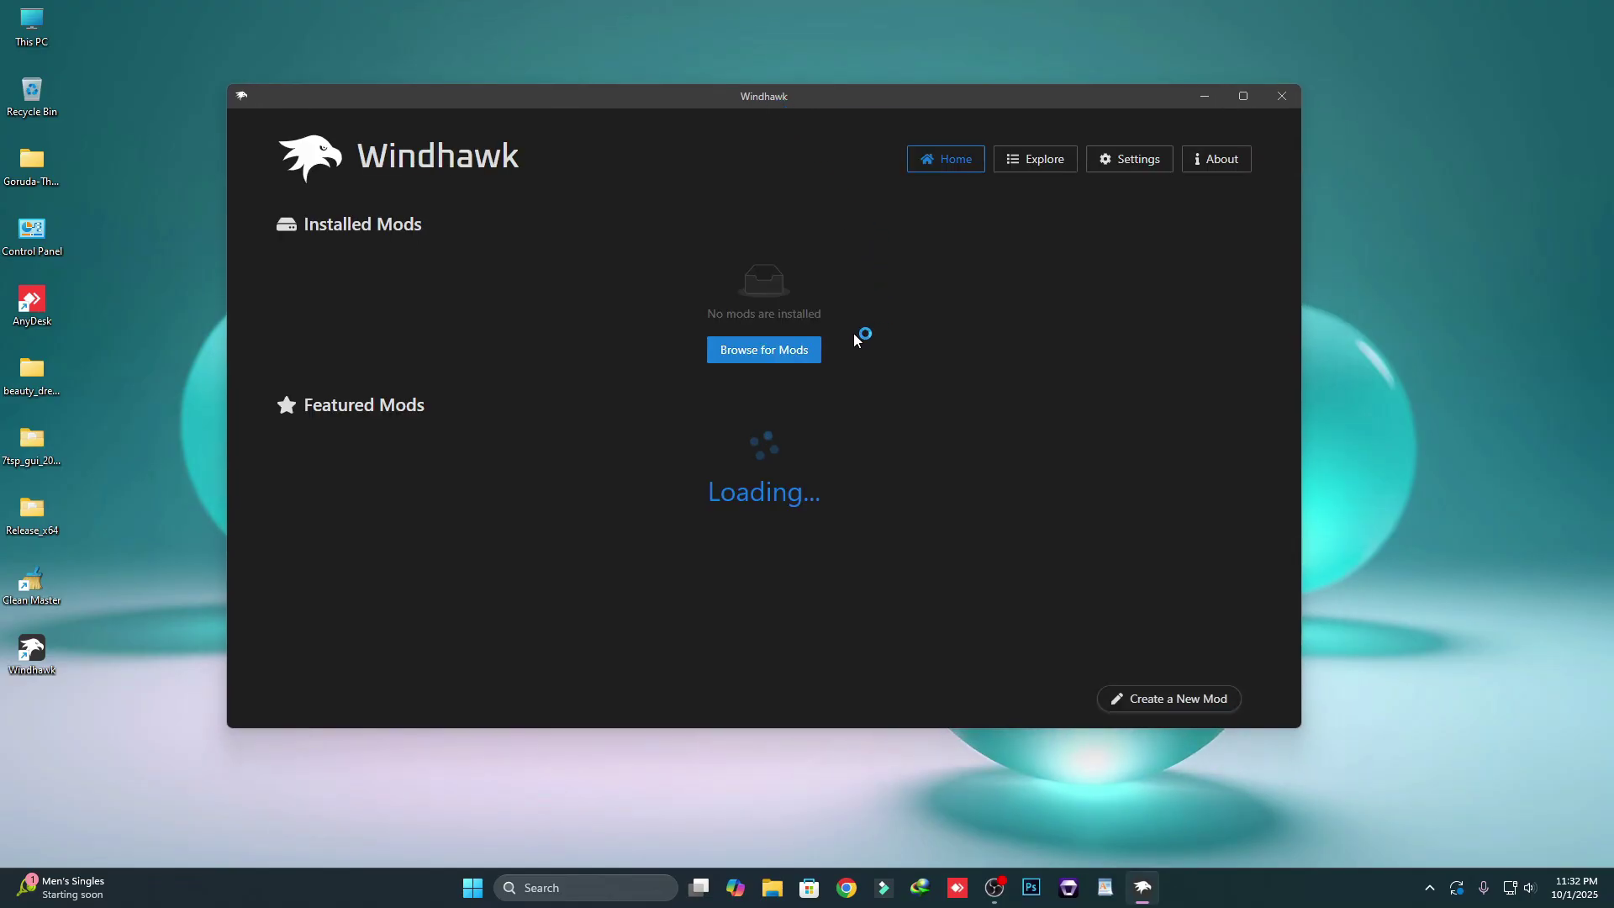
Search the mod catalogue for 'tran' and install the Translucent Windows mod, accepting the risk
left_click(1036, 160)
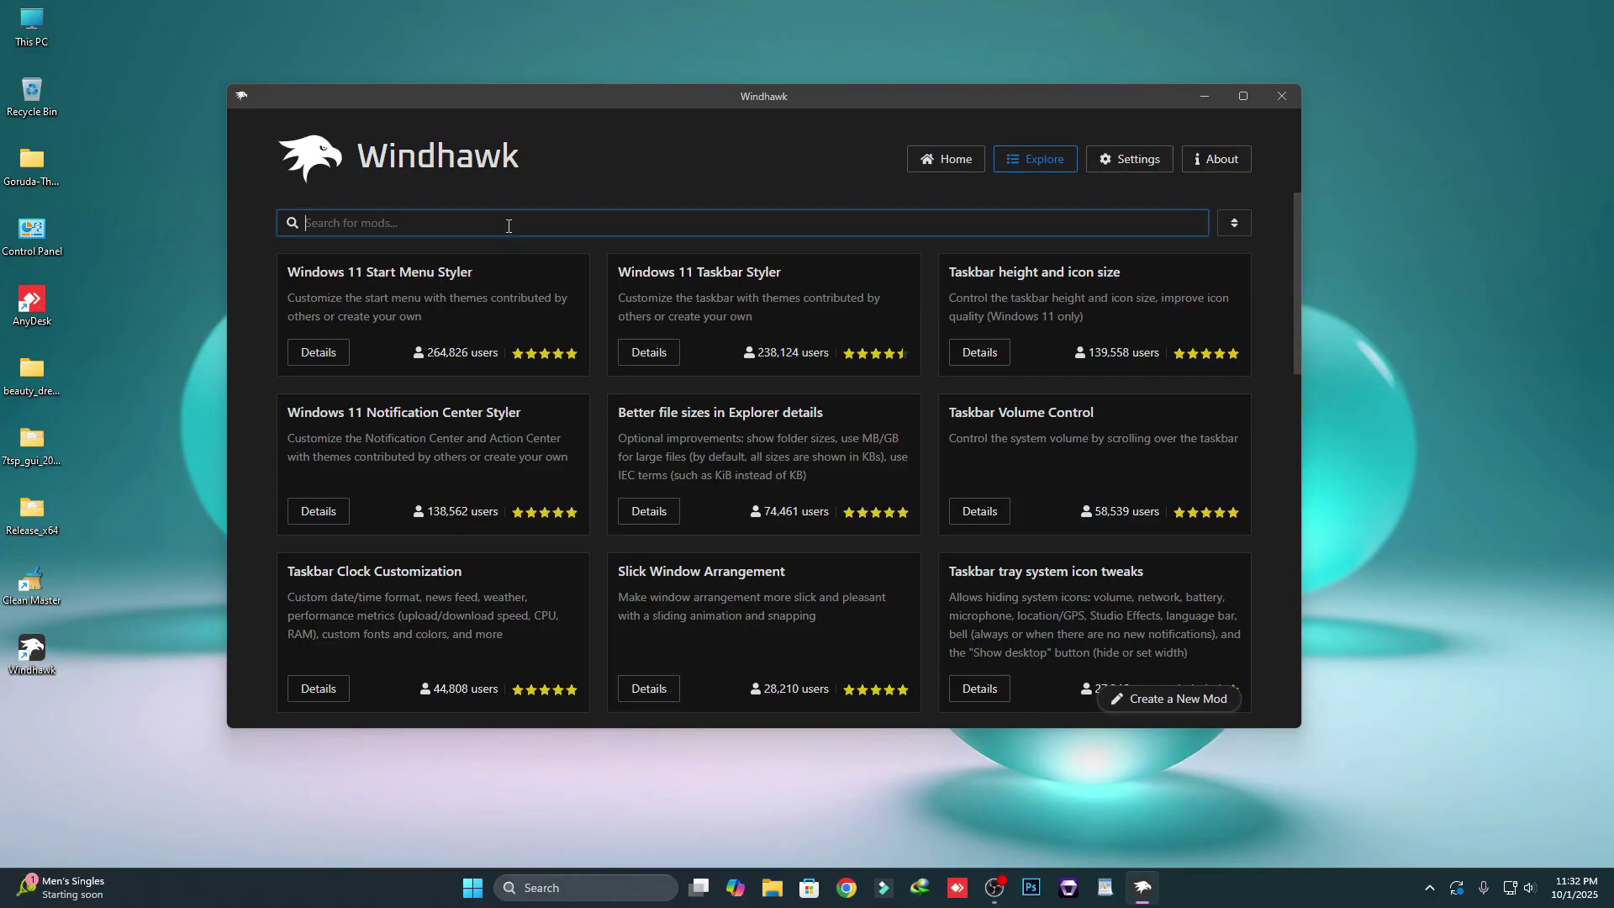
type("tra")
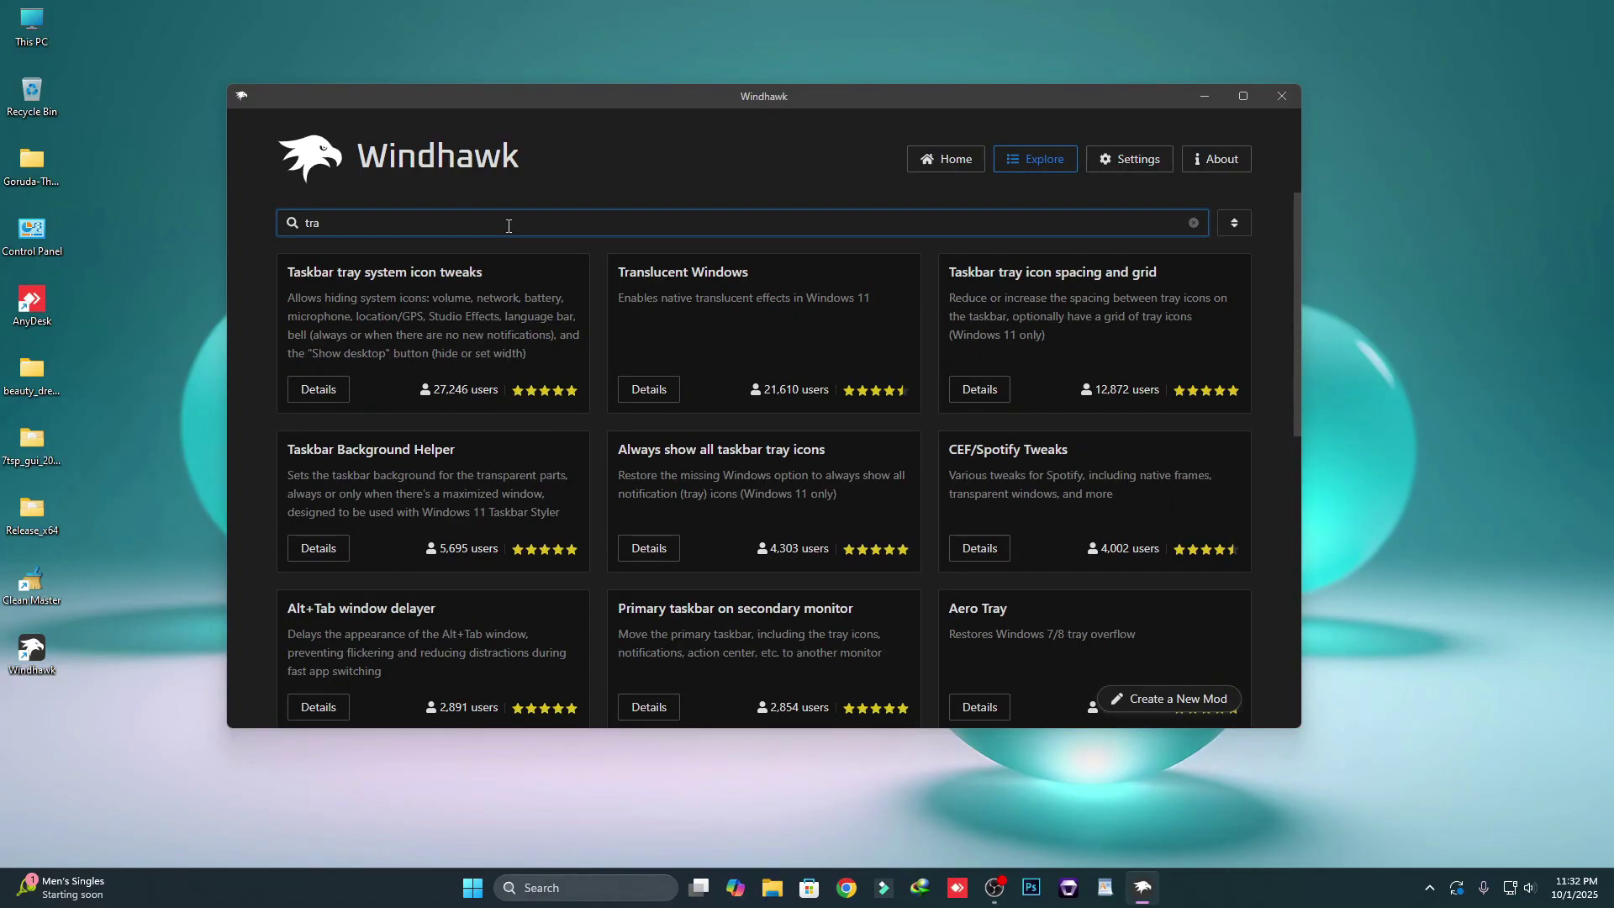
type("n")
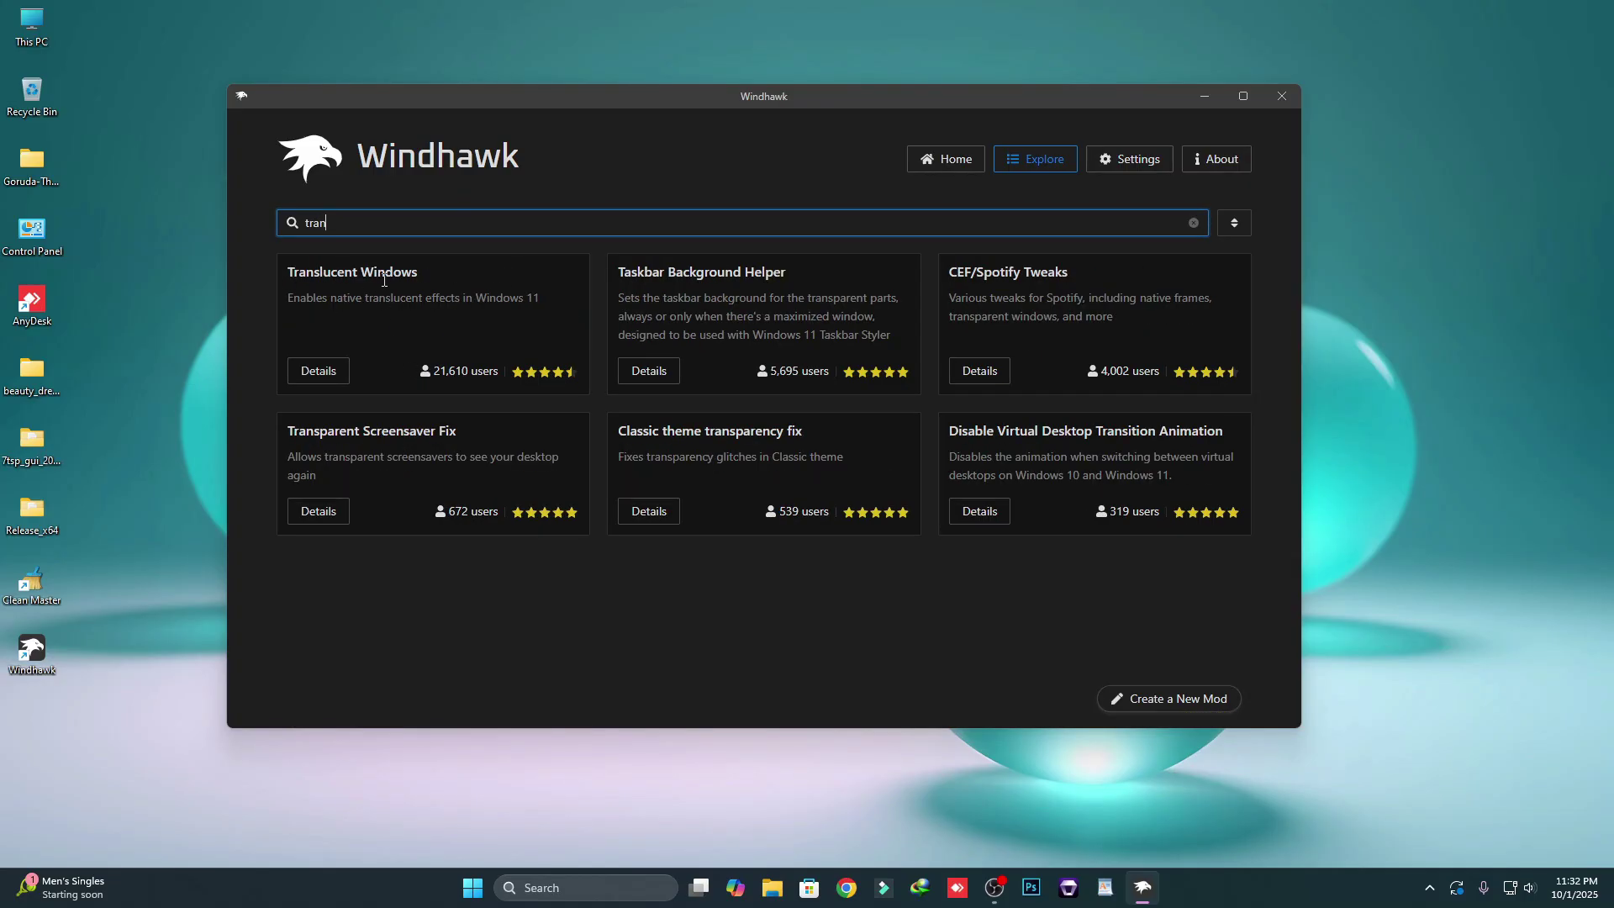
left_click(324, 382)
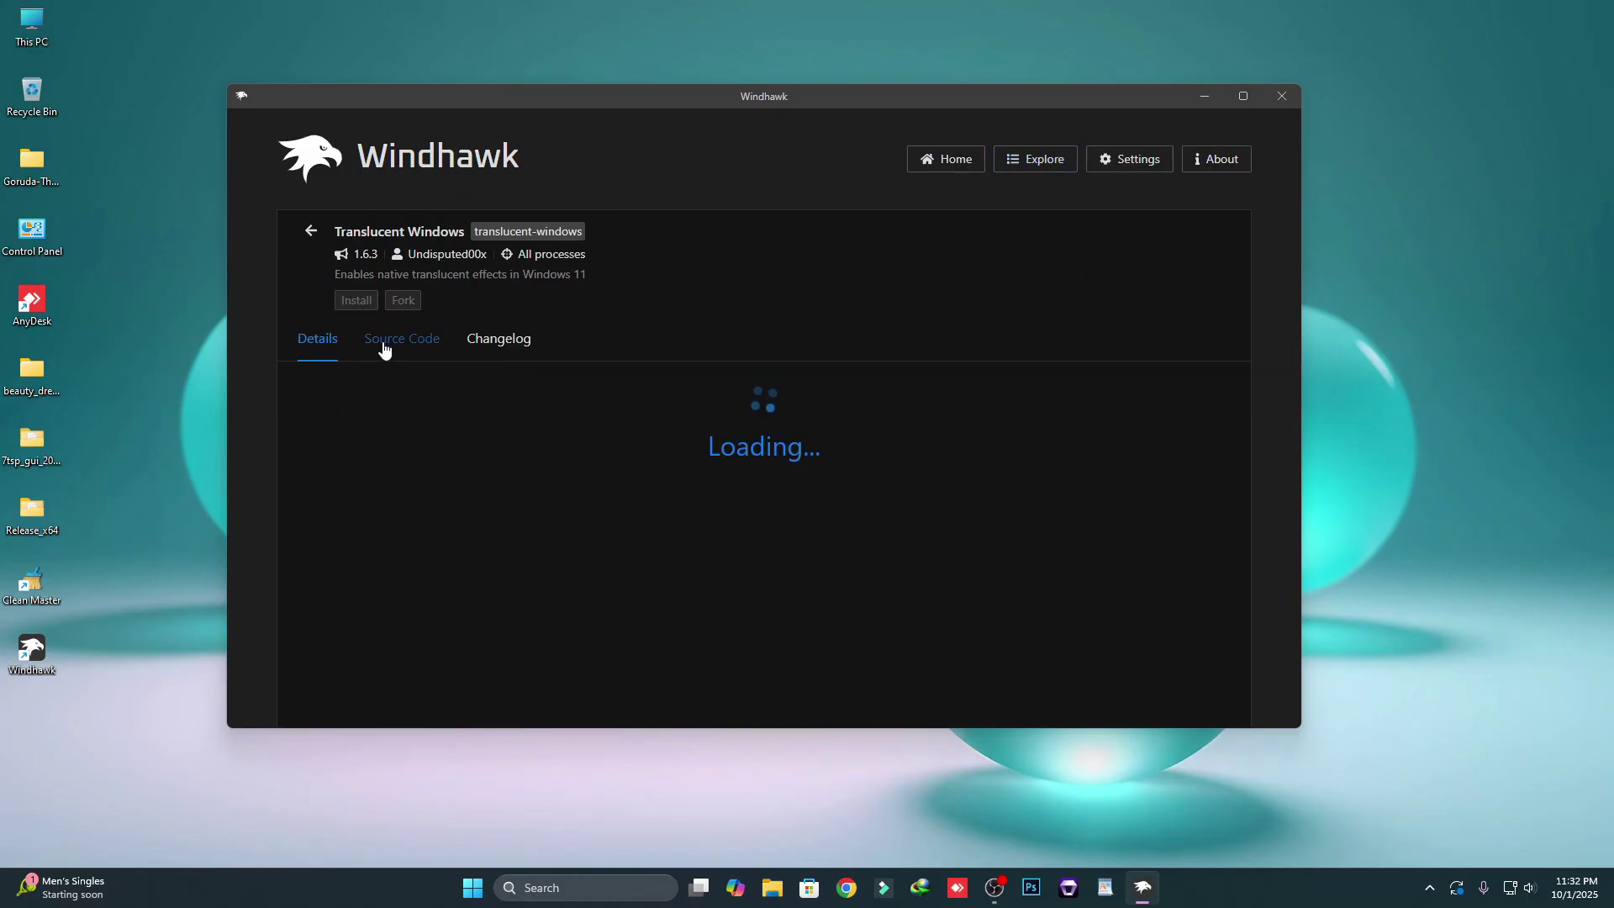
left_click(356, 300)
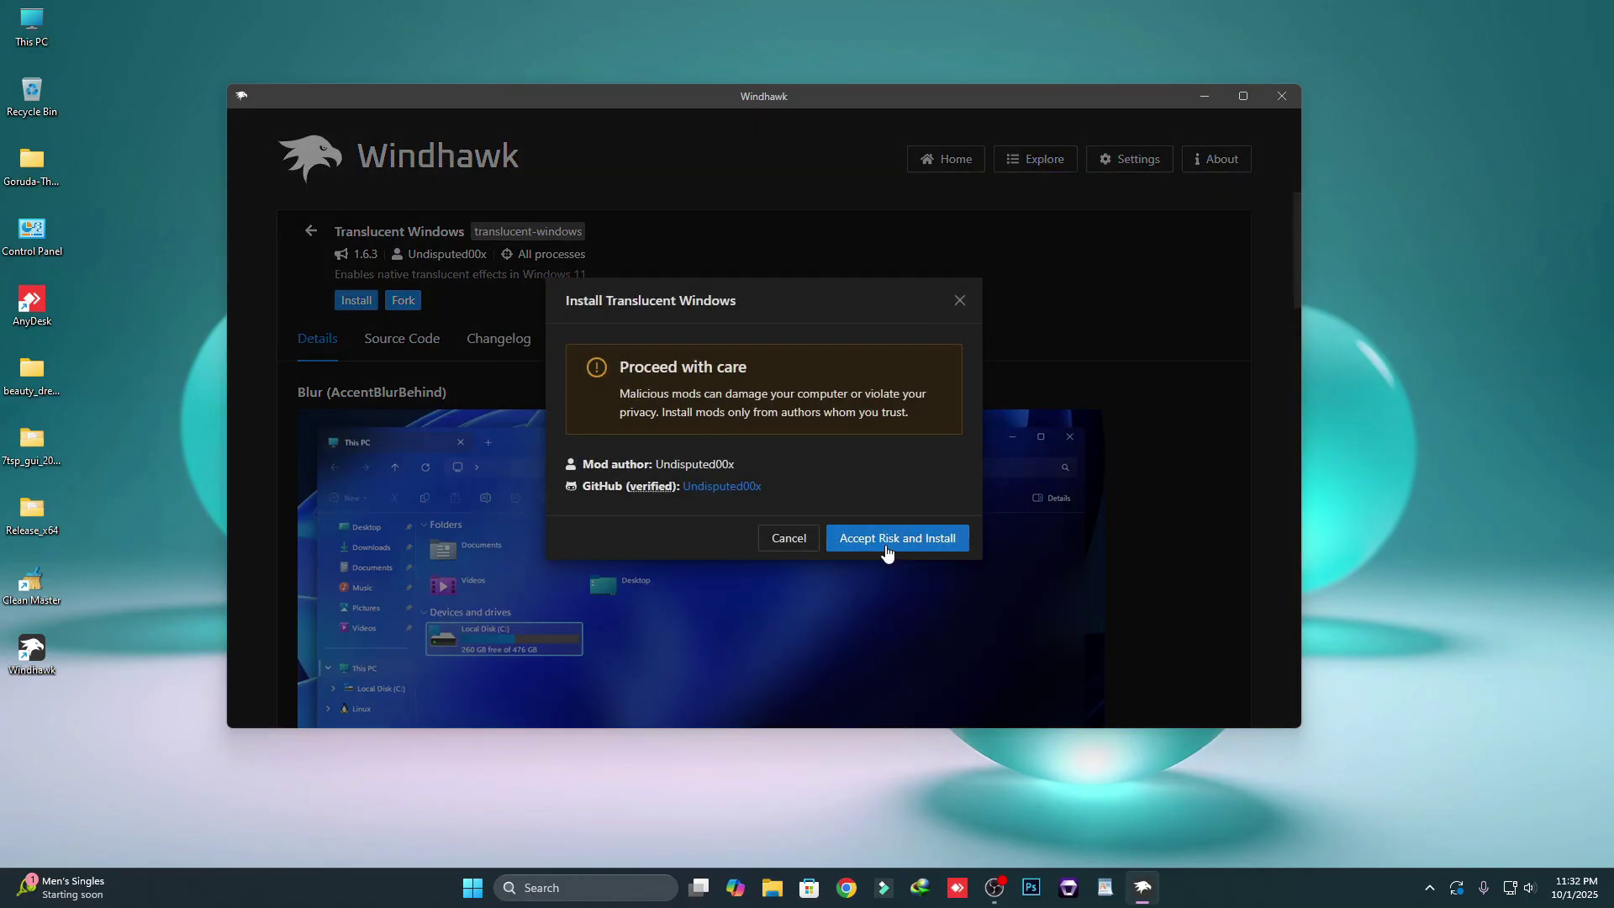
key("Return")
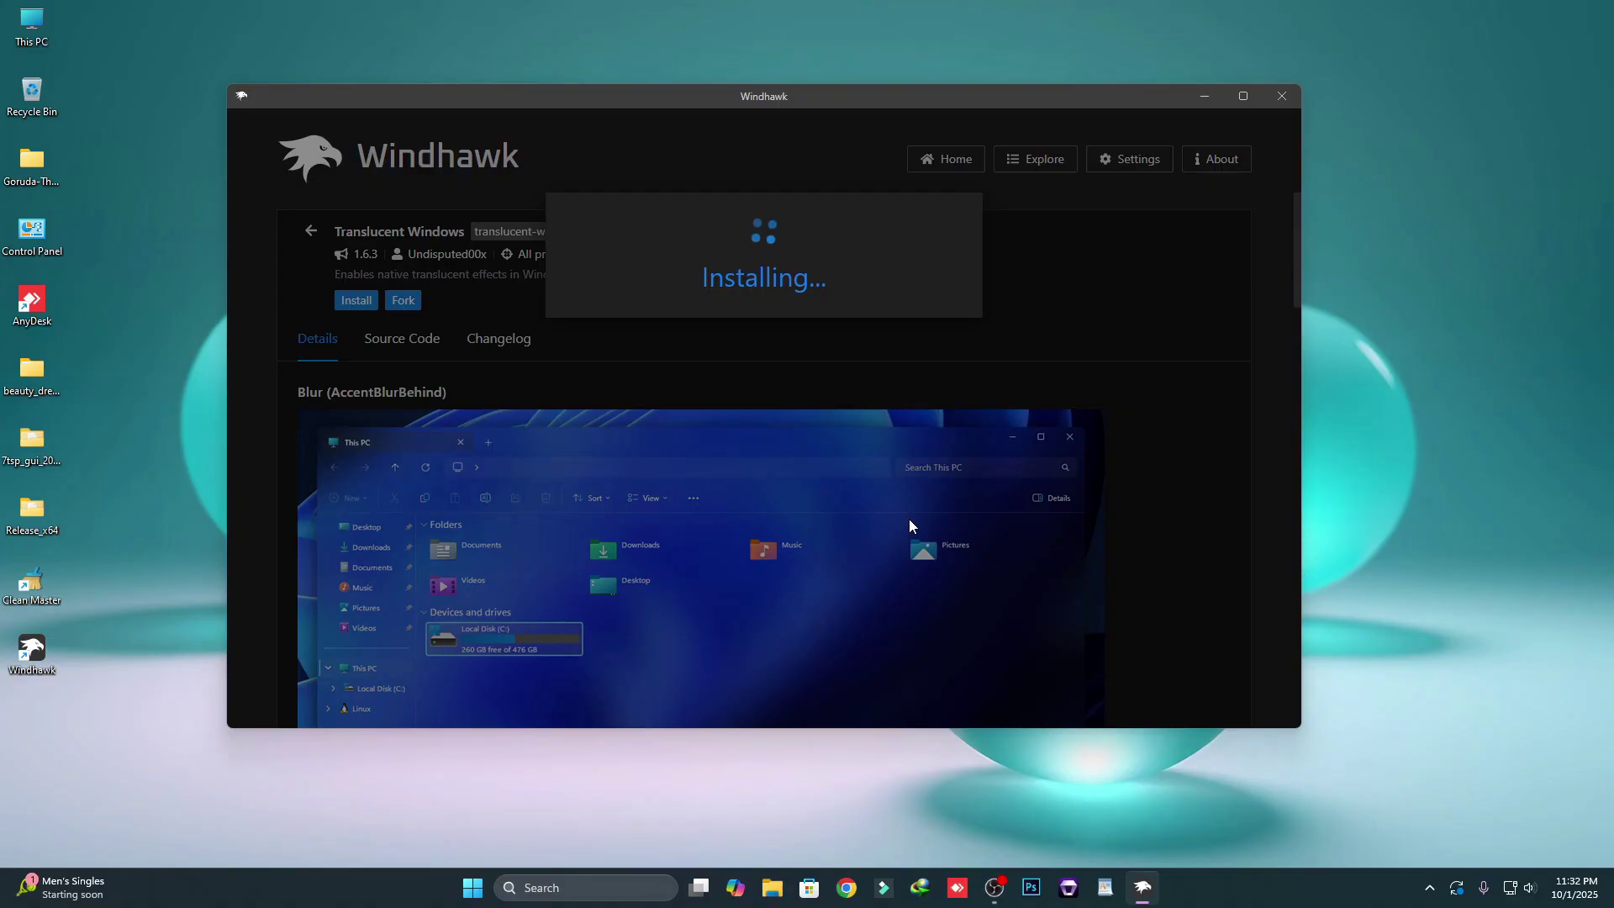
scroll(763, 522, "down", 2)
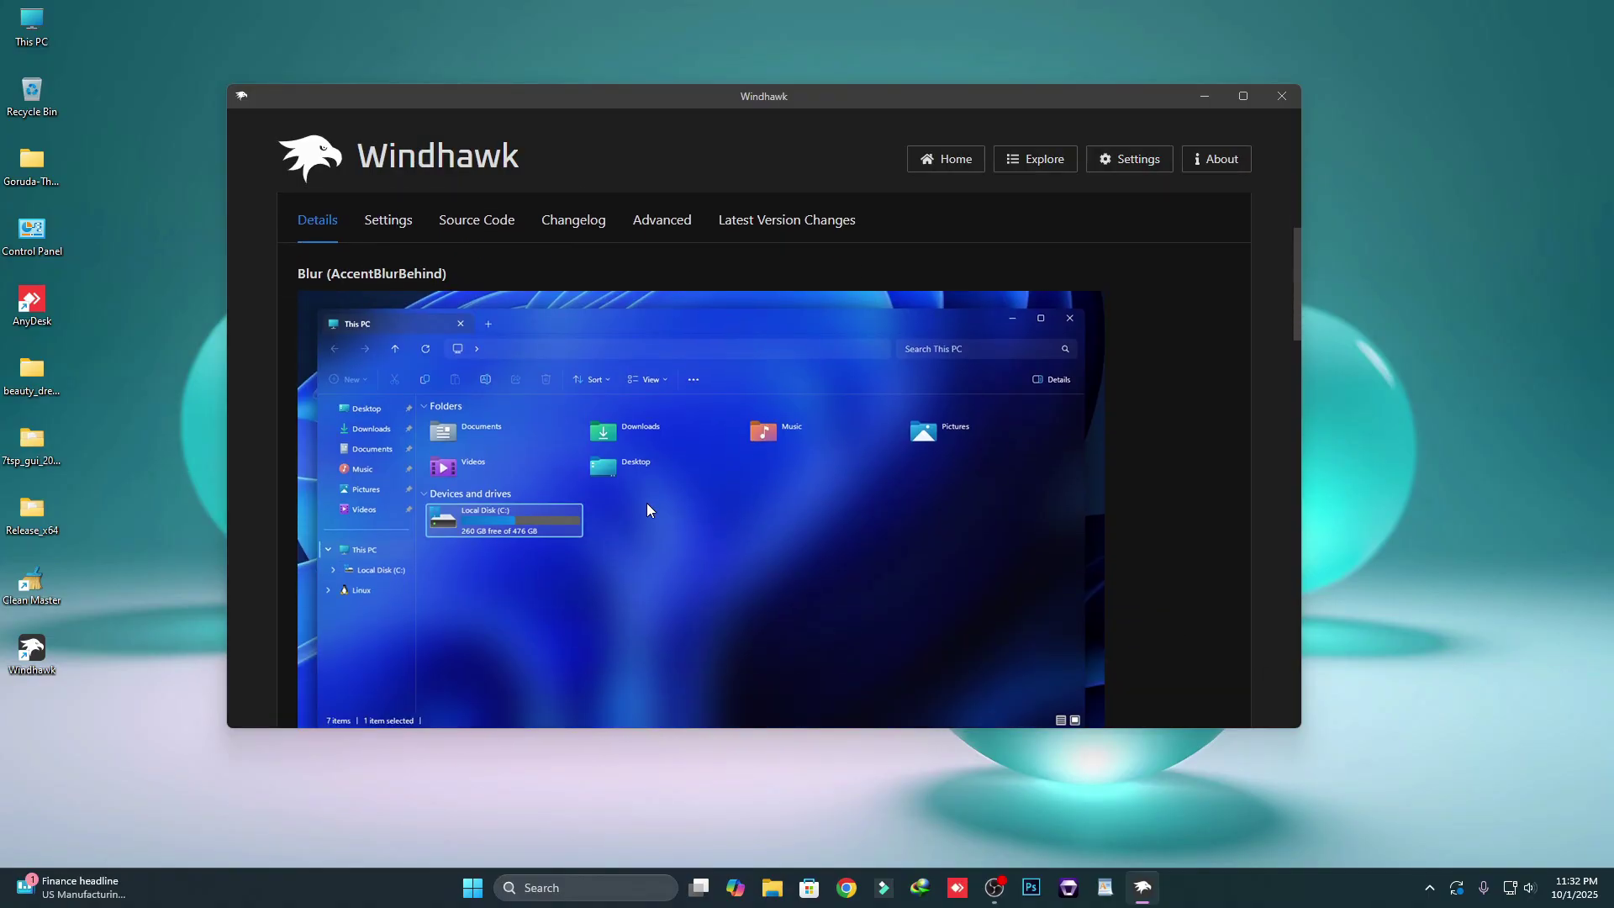
In Translucent Windows settings, enable Windows theme custom rendering and choose the Blur (AccentBlurBehind) effect
left_click(388, 221)
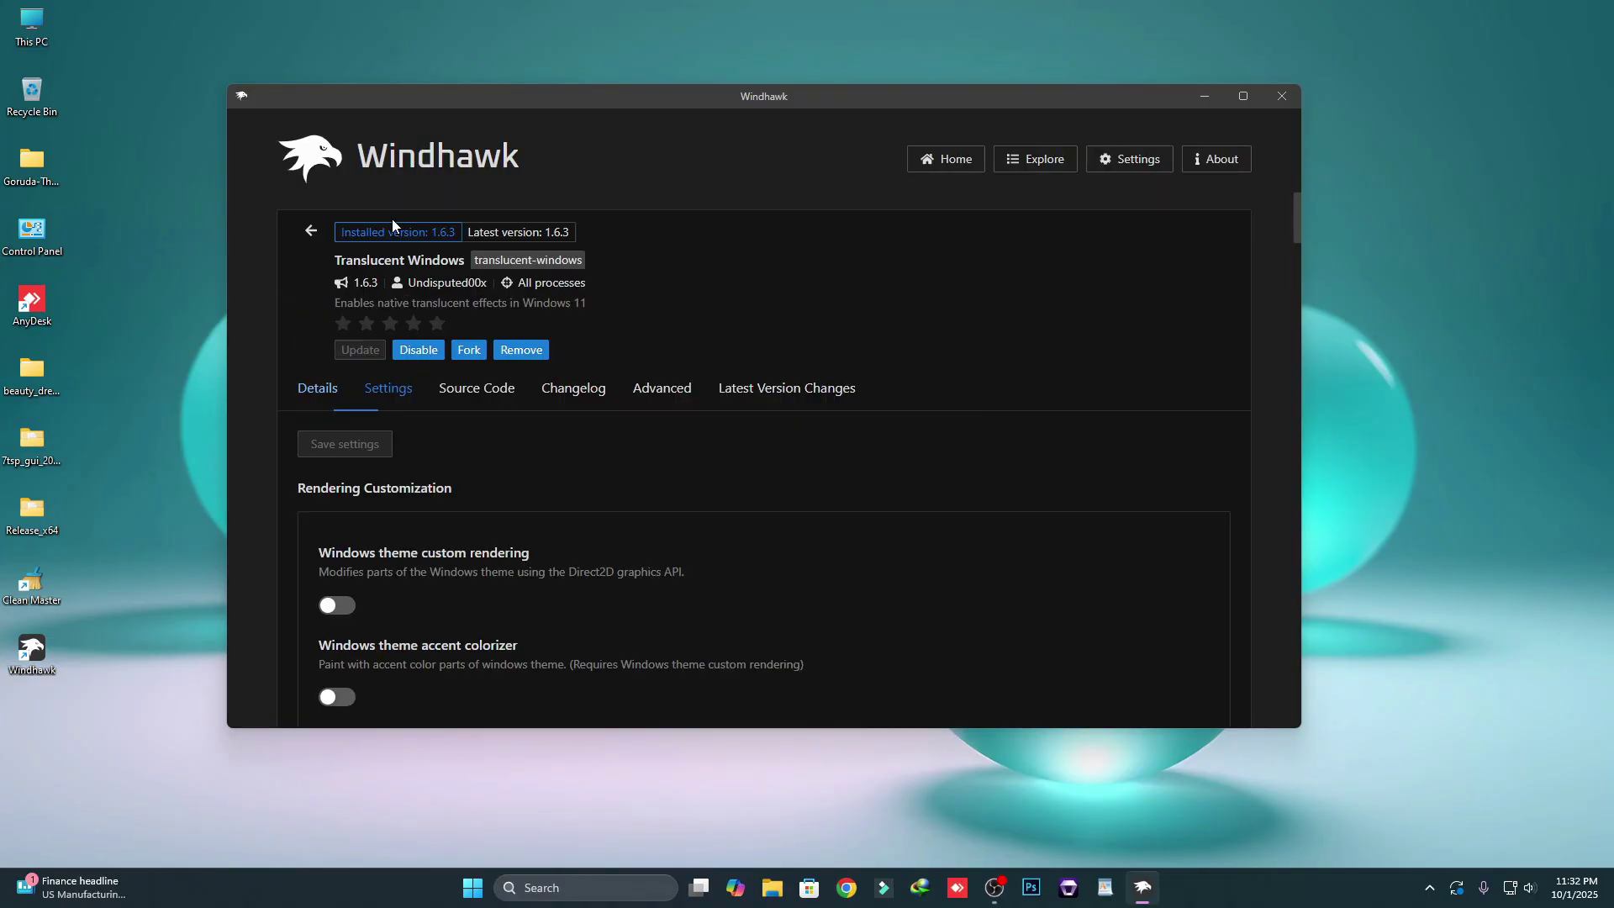
scroll(465, 362, "down", 2)
scroll(465, 378, "down", 1)
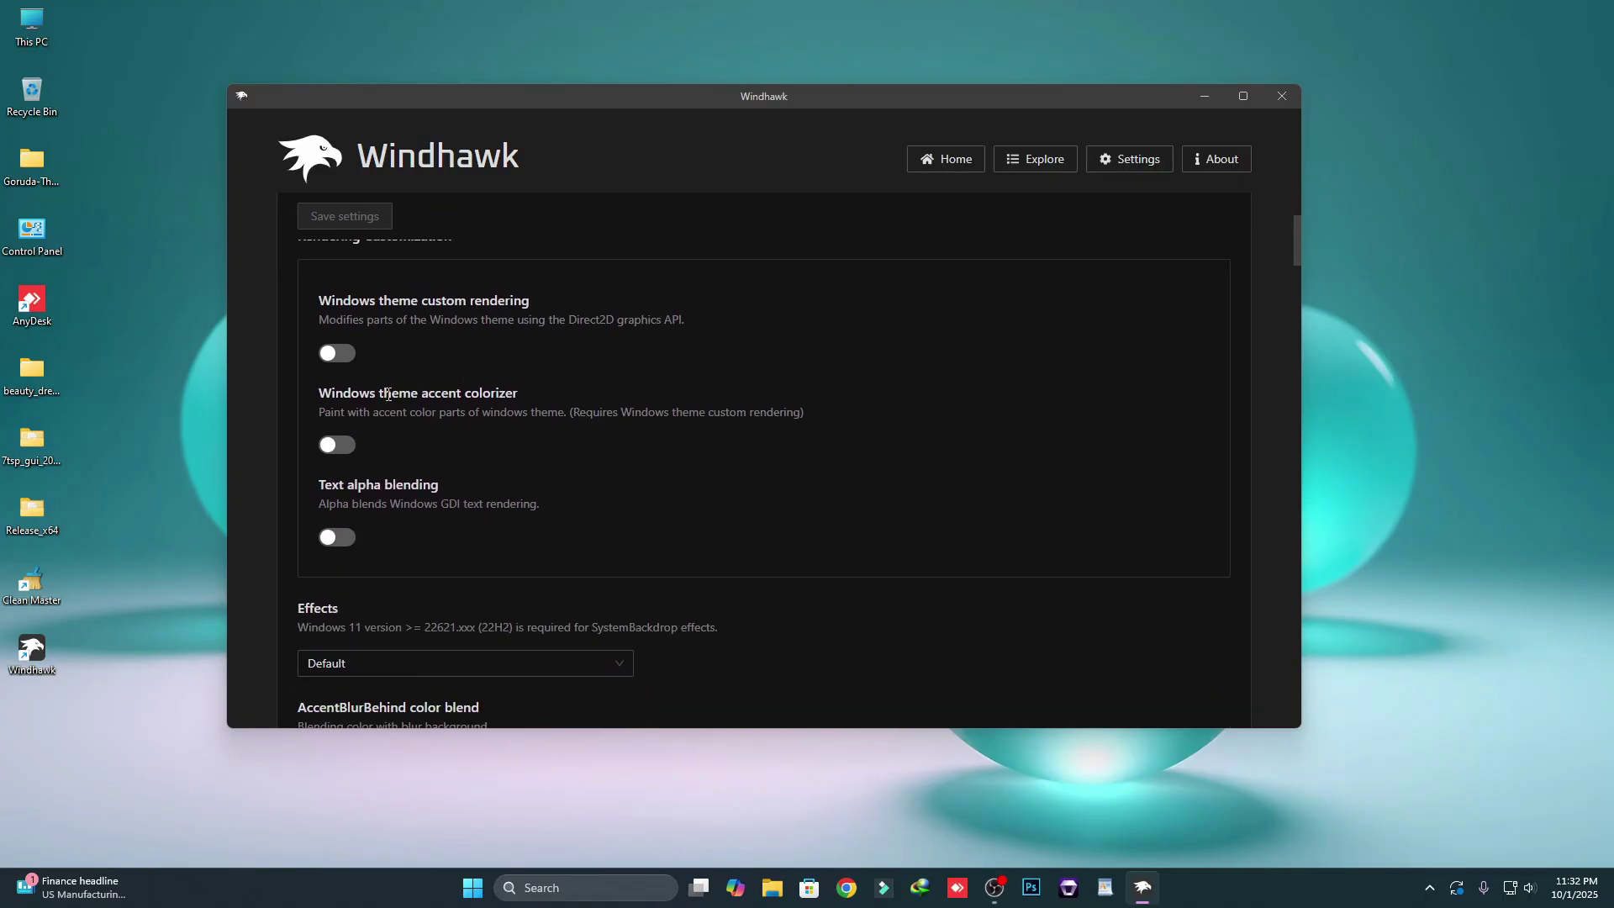
left_click(337, 354)
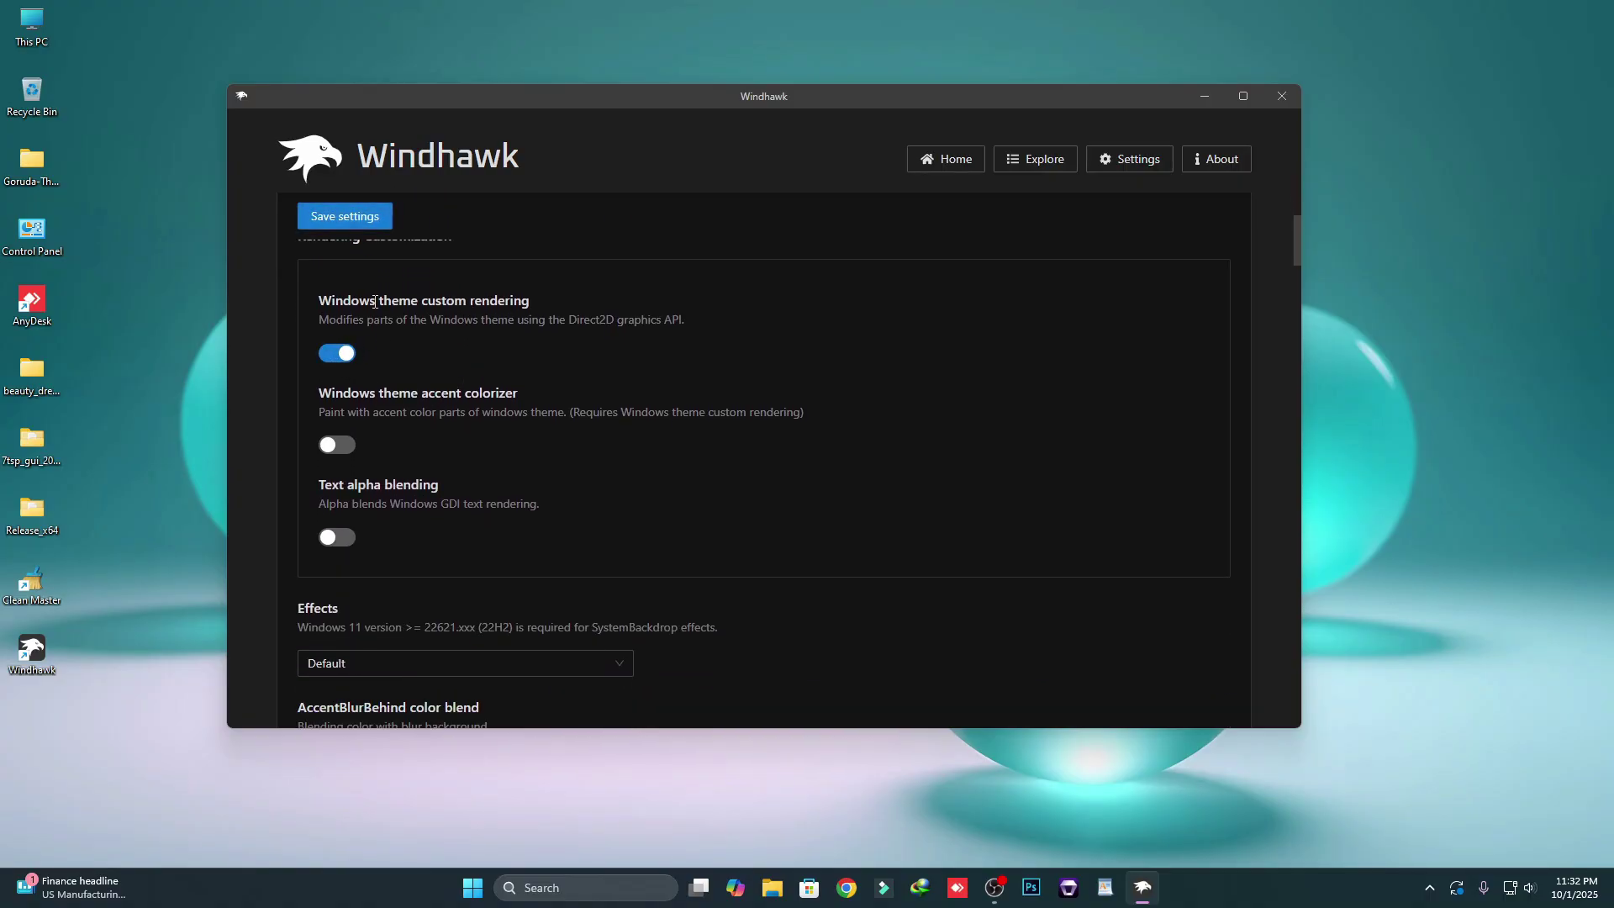
scroll(524, 400, "down", 3)
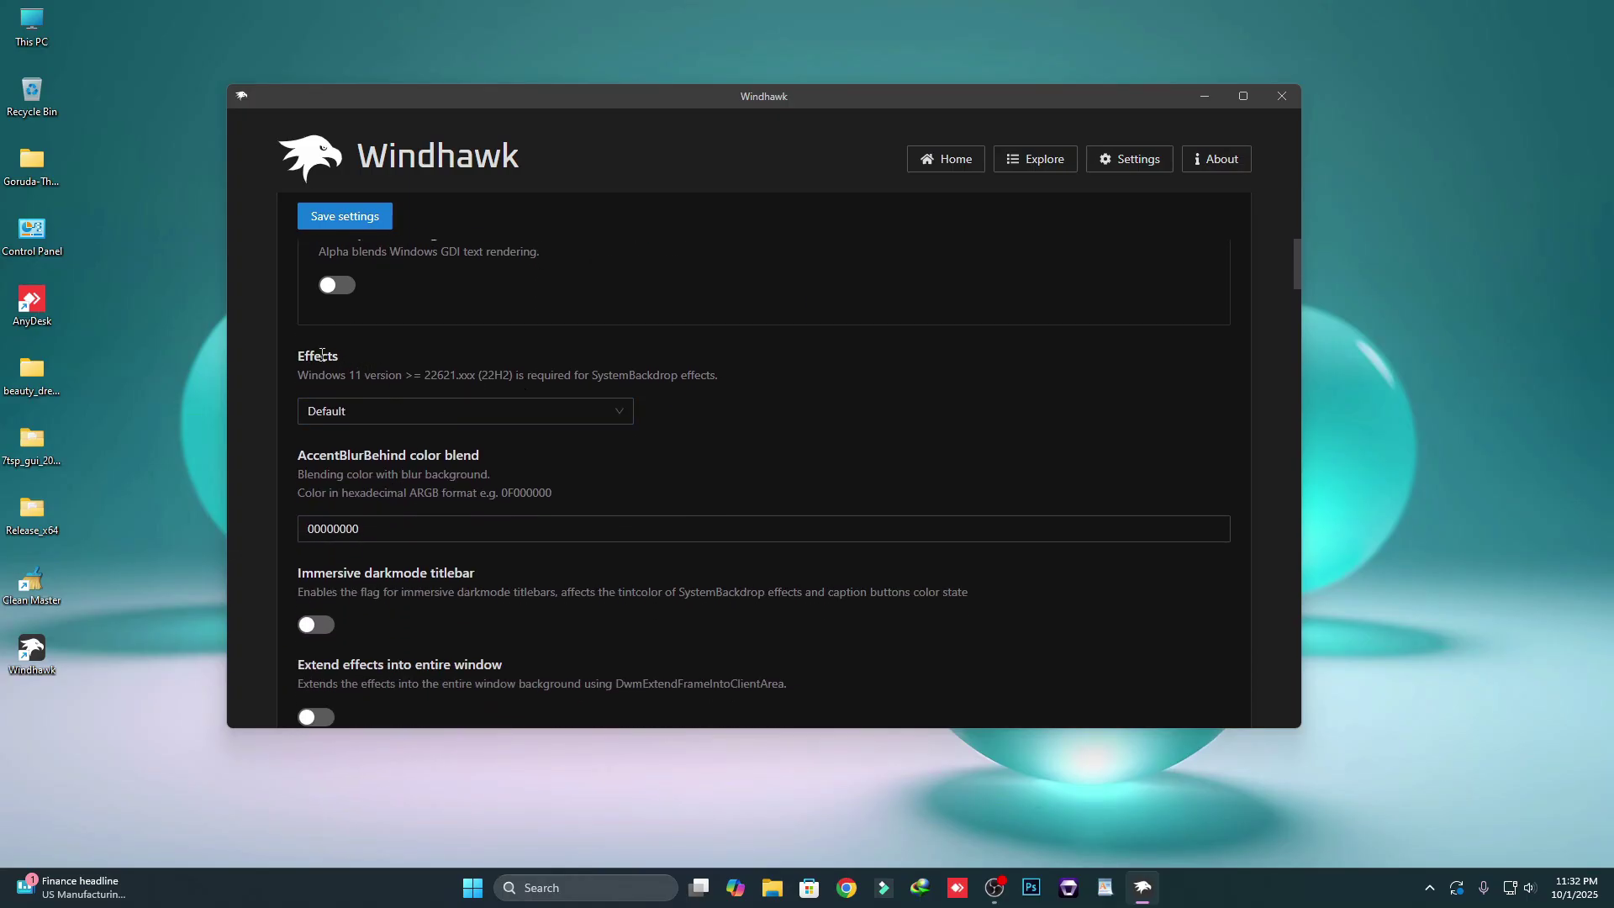
left_click(333, 420)
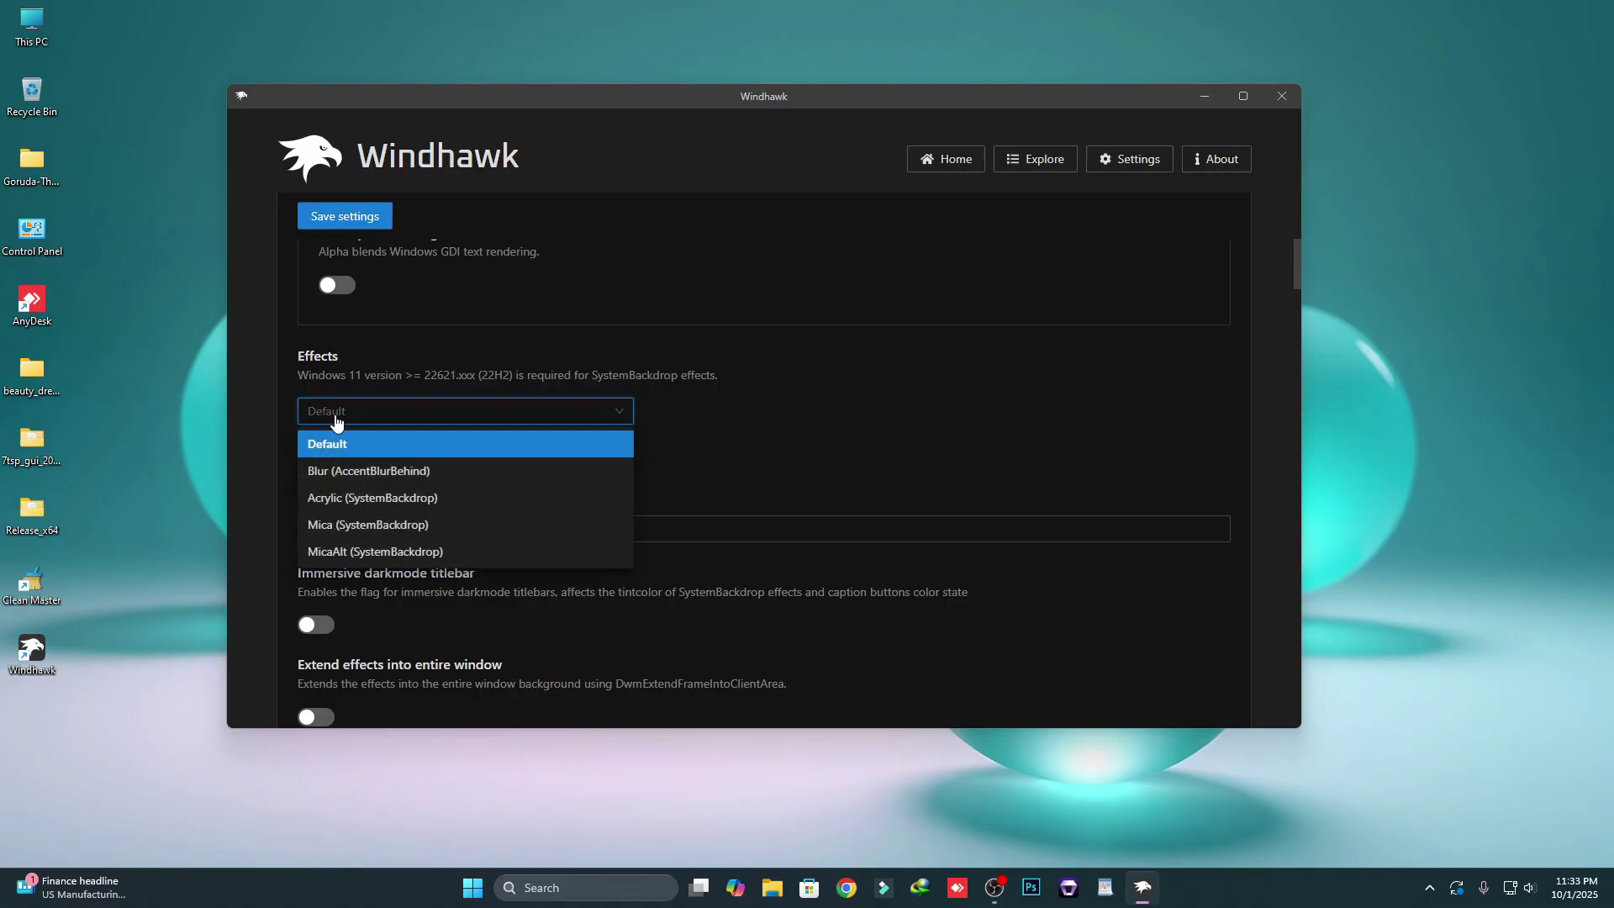
left_click(384, 478)
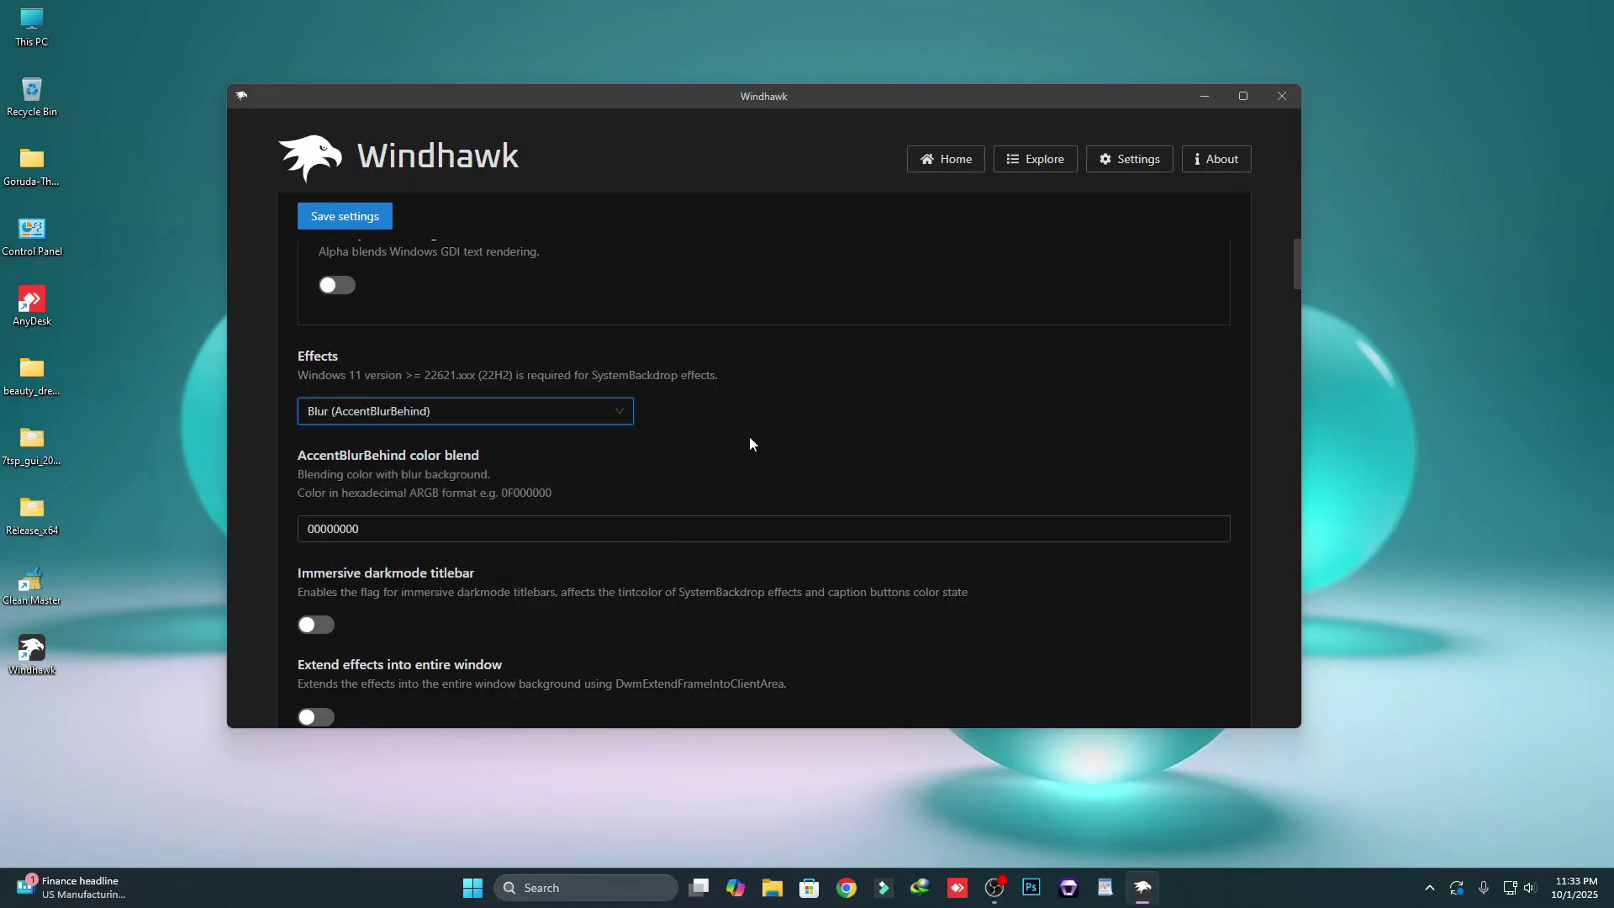
scroll(748, 441, "down", 2)
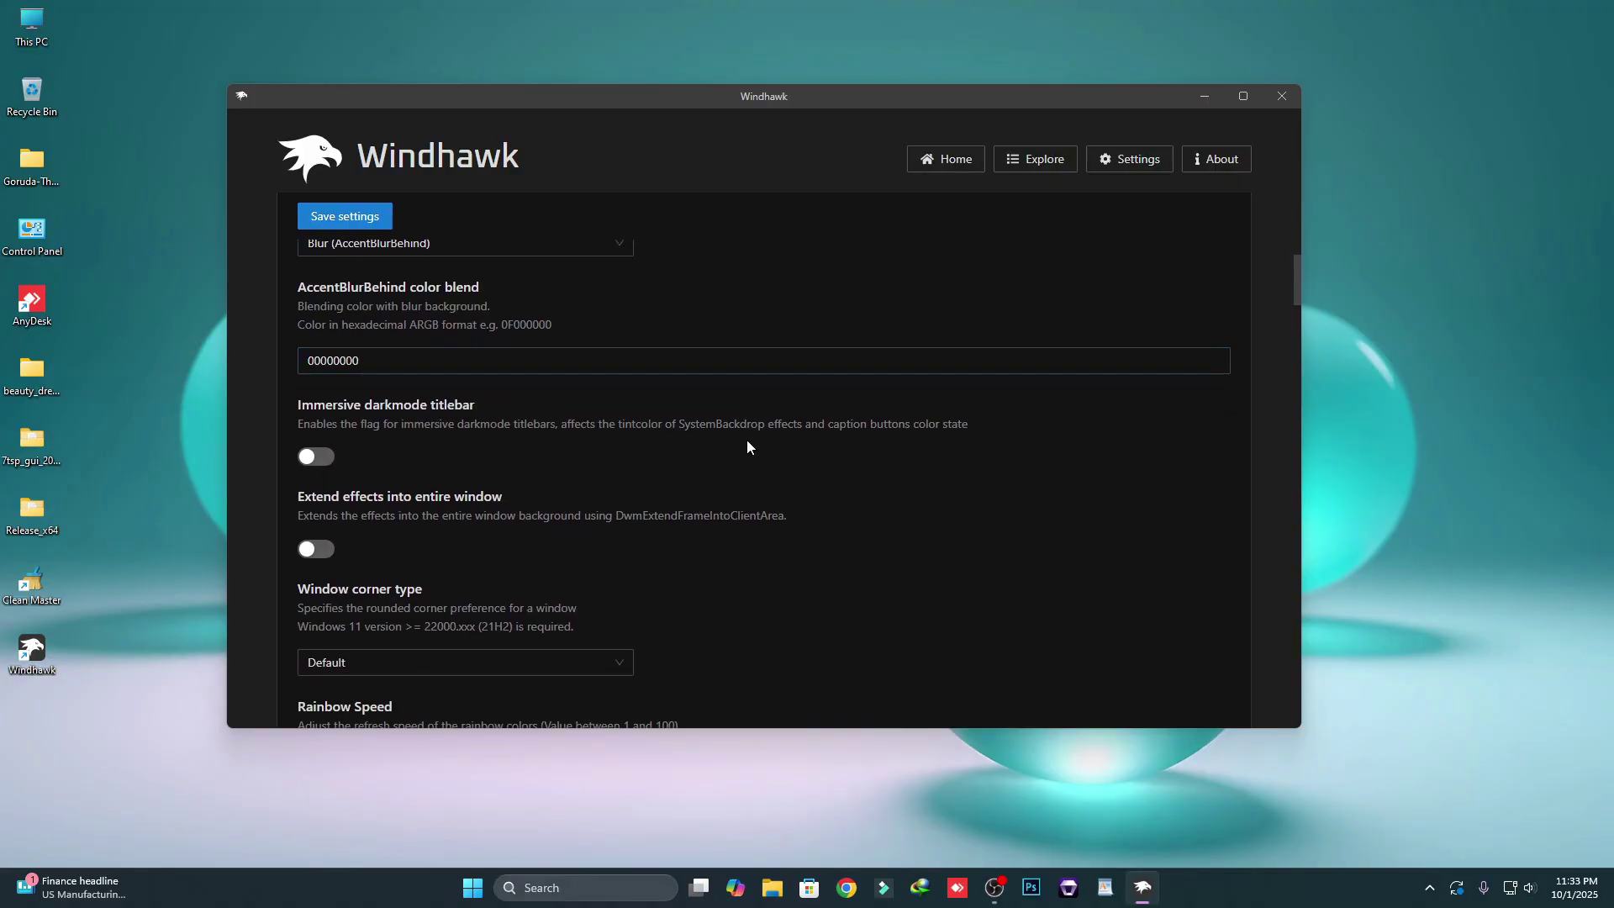
scroll(746, 441, "down", 1)
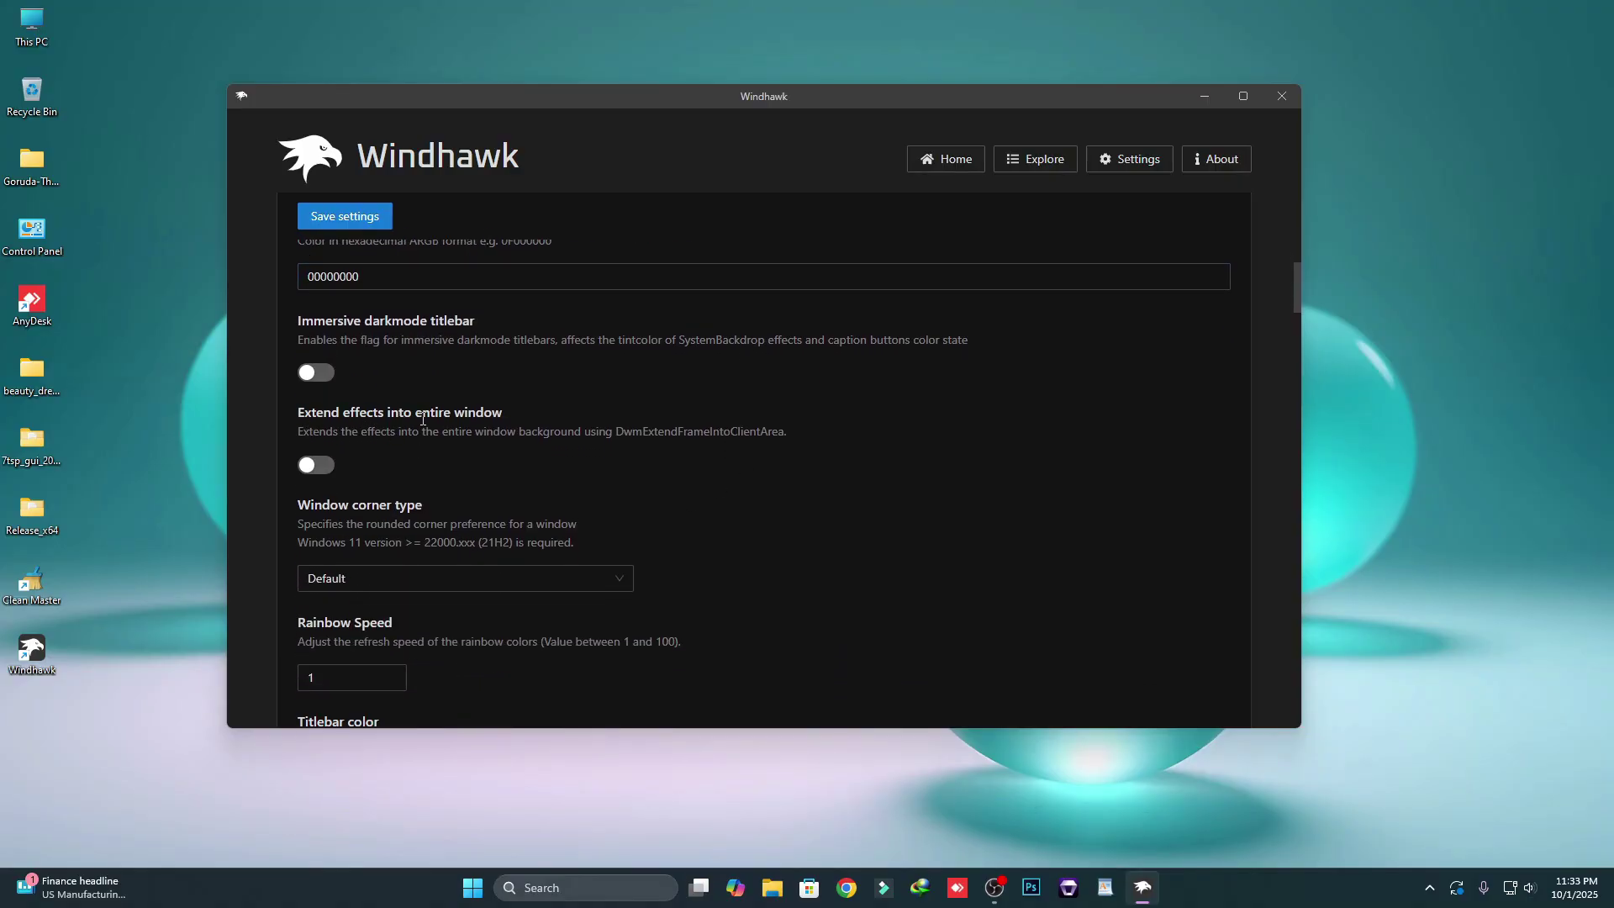
Enable Extend effects into entire window, save the settings, and check the blur on This PC
left_click(316, 468)
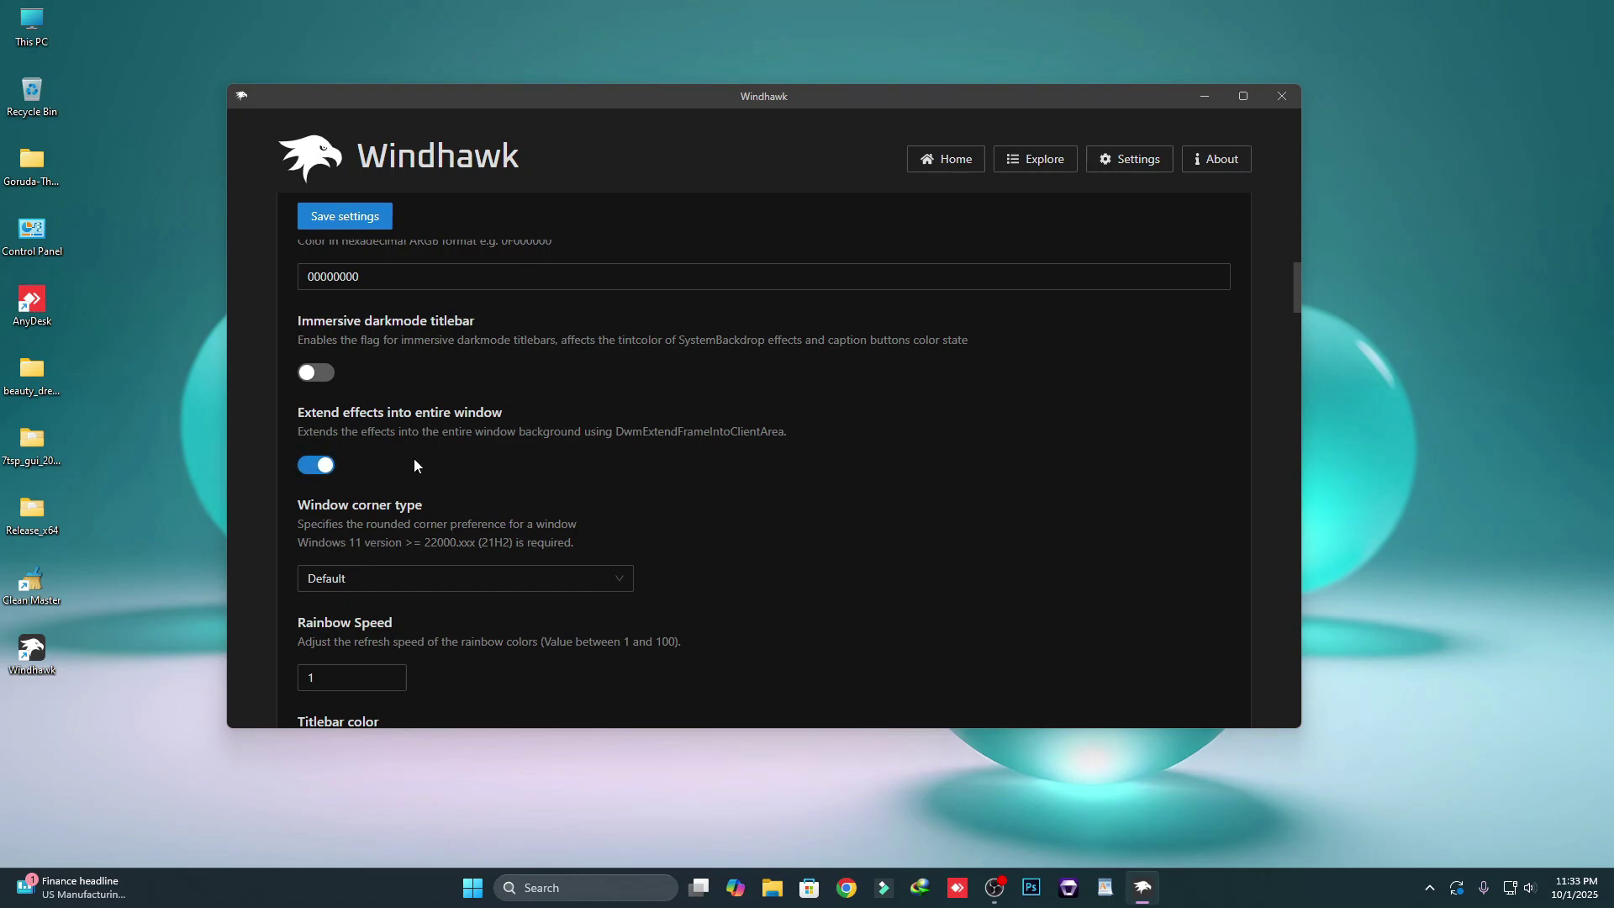
left_click(370, 219)
double_click(47, 22)
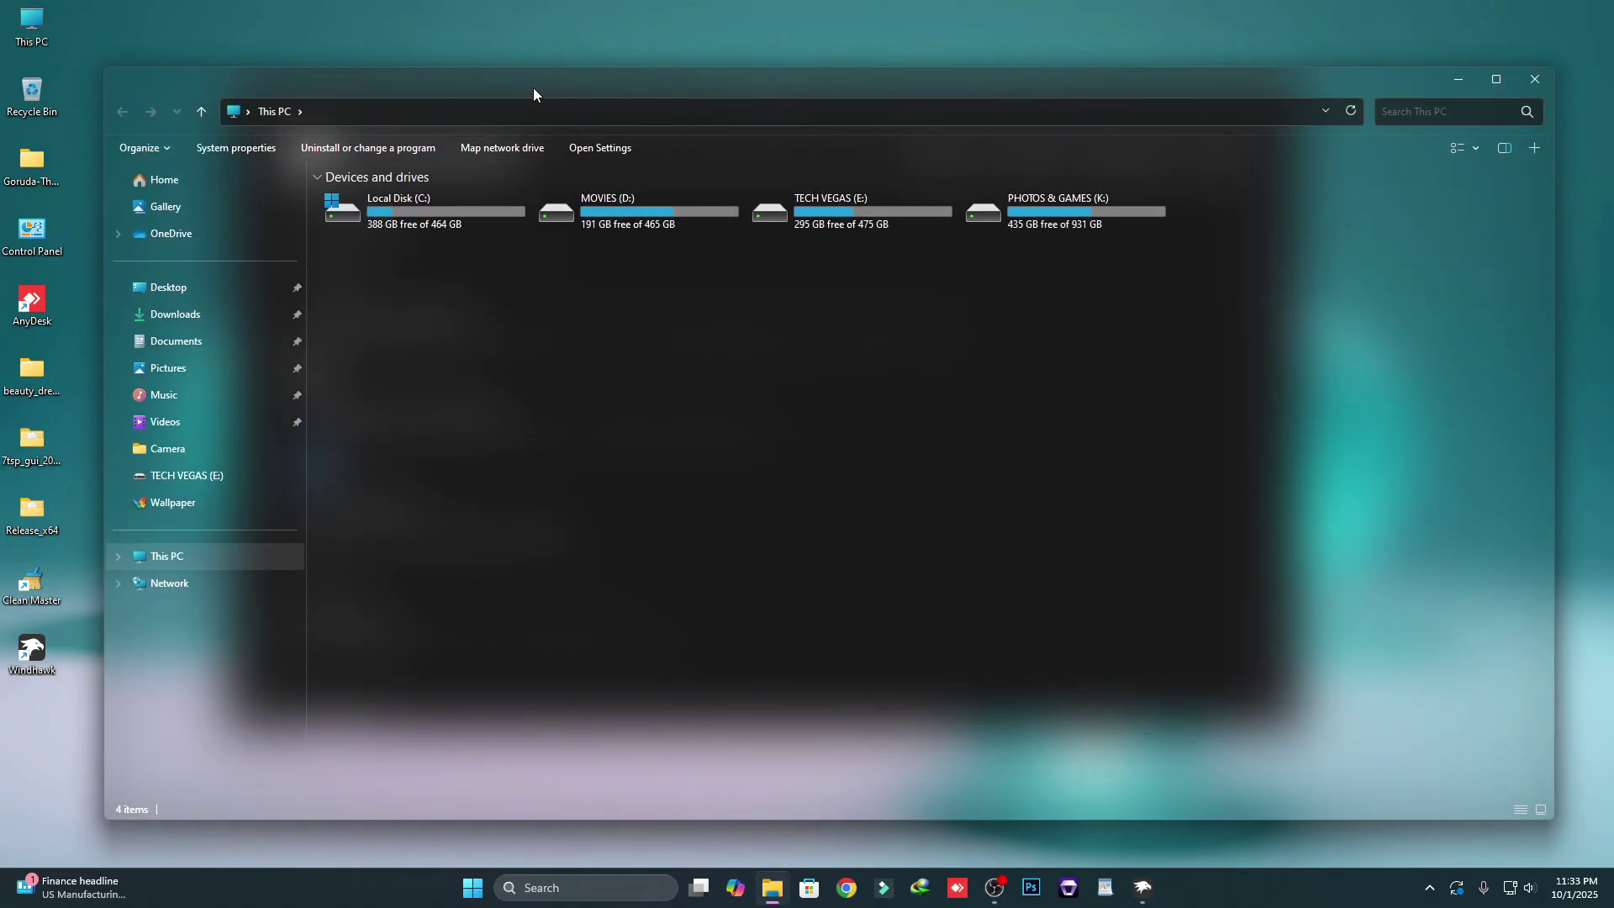
left_click_drag(533, 85, 537, 149)
left_click(1157, 107)
left_click_drag(981, 150, 974, 59)
Inspect the blur on Control Panel and the notifications panel, then close Control Panel and This PC
double_click(57, 230)
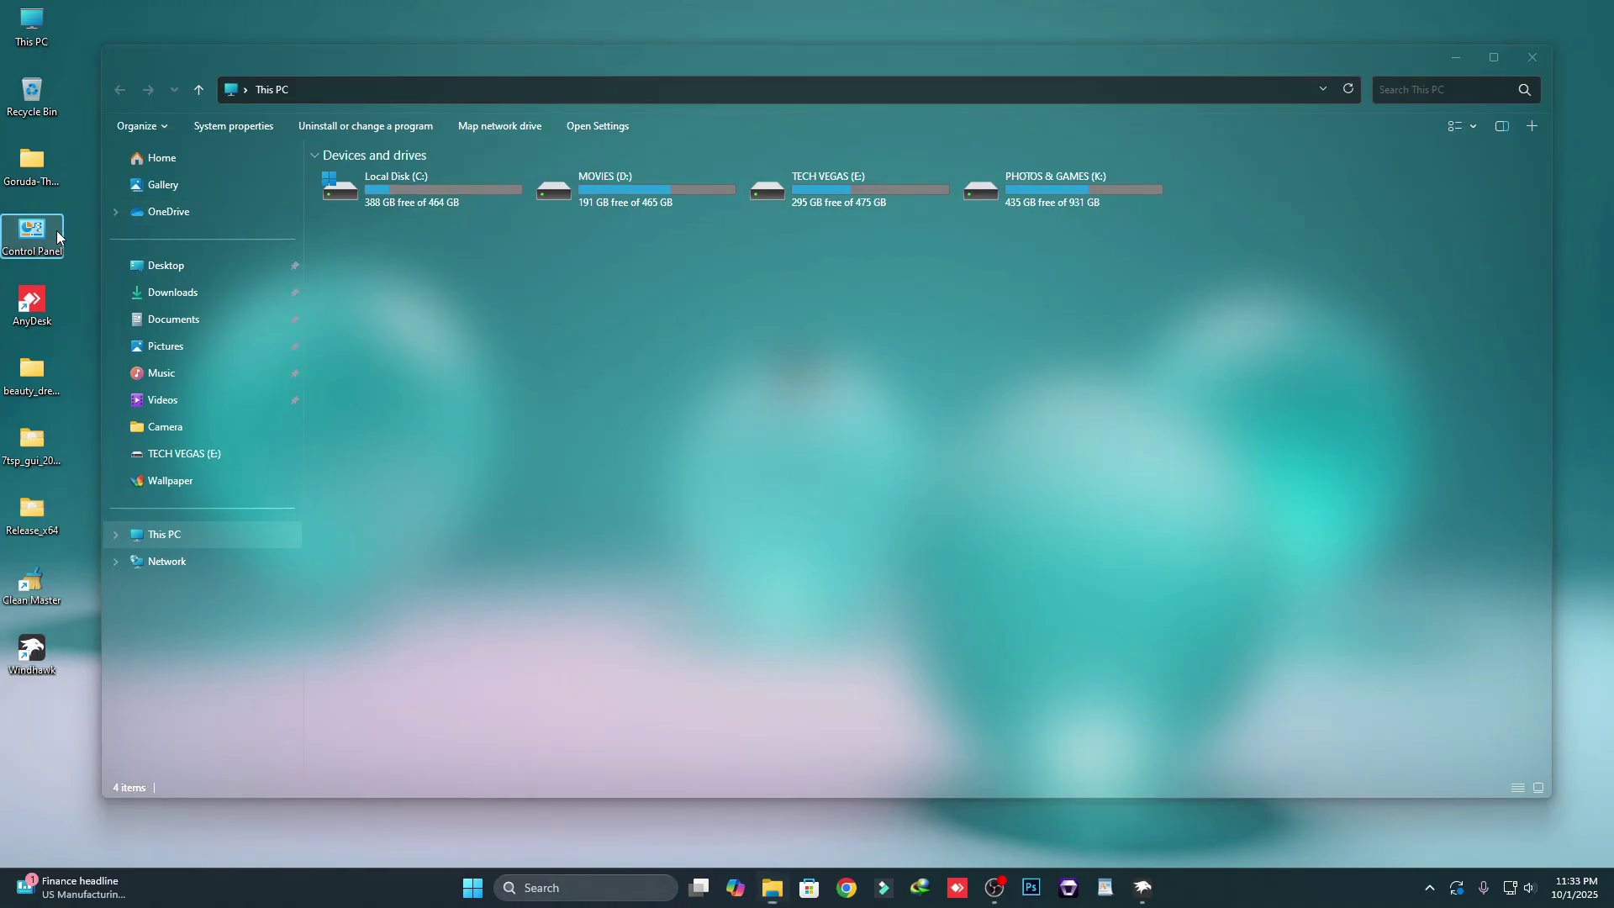
left_click_drag(637, 269, 580, 246)
left_click(1567, 889)
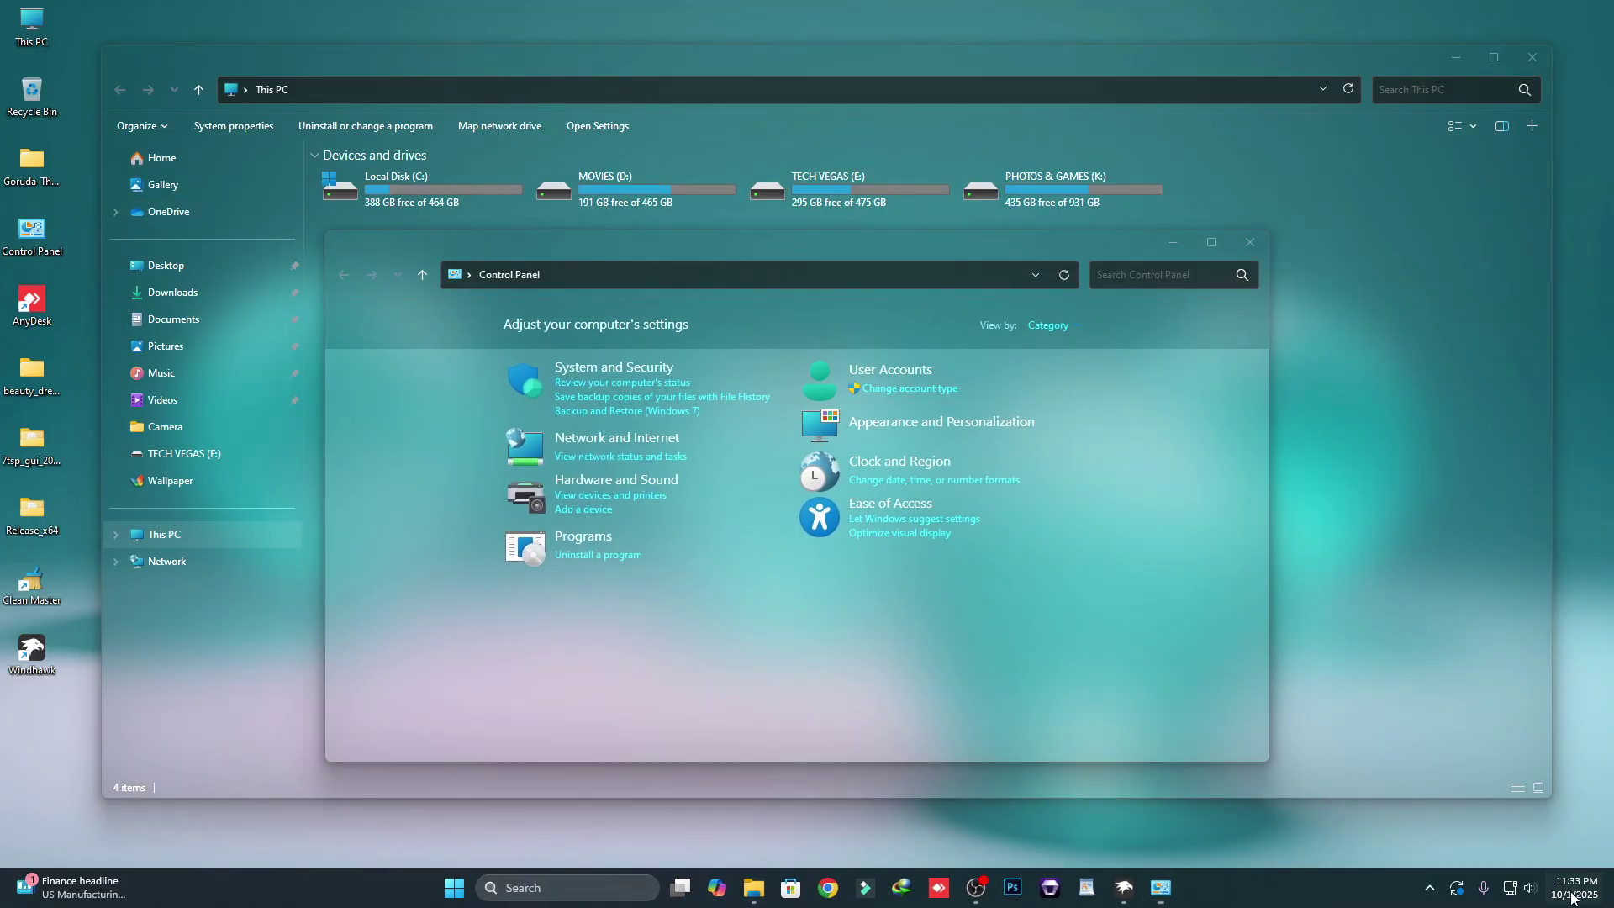
left_click(1568, 889)
left_click(1256, 244)
left_click(1541, 54)
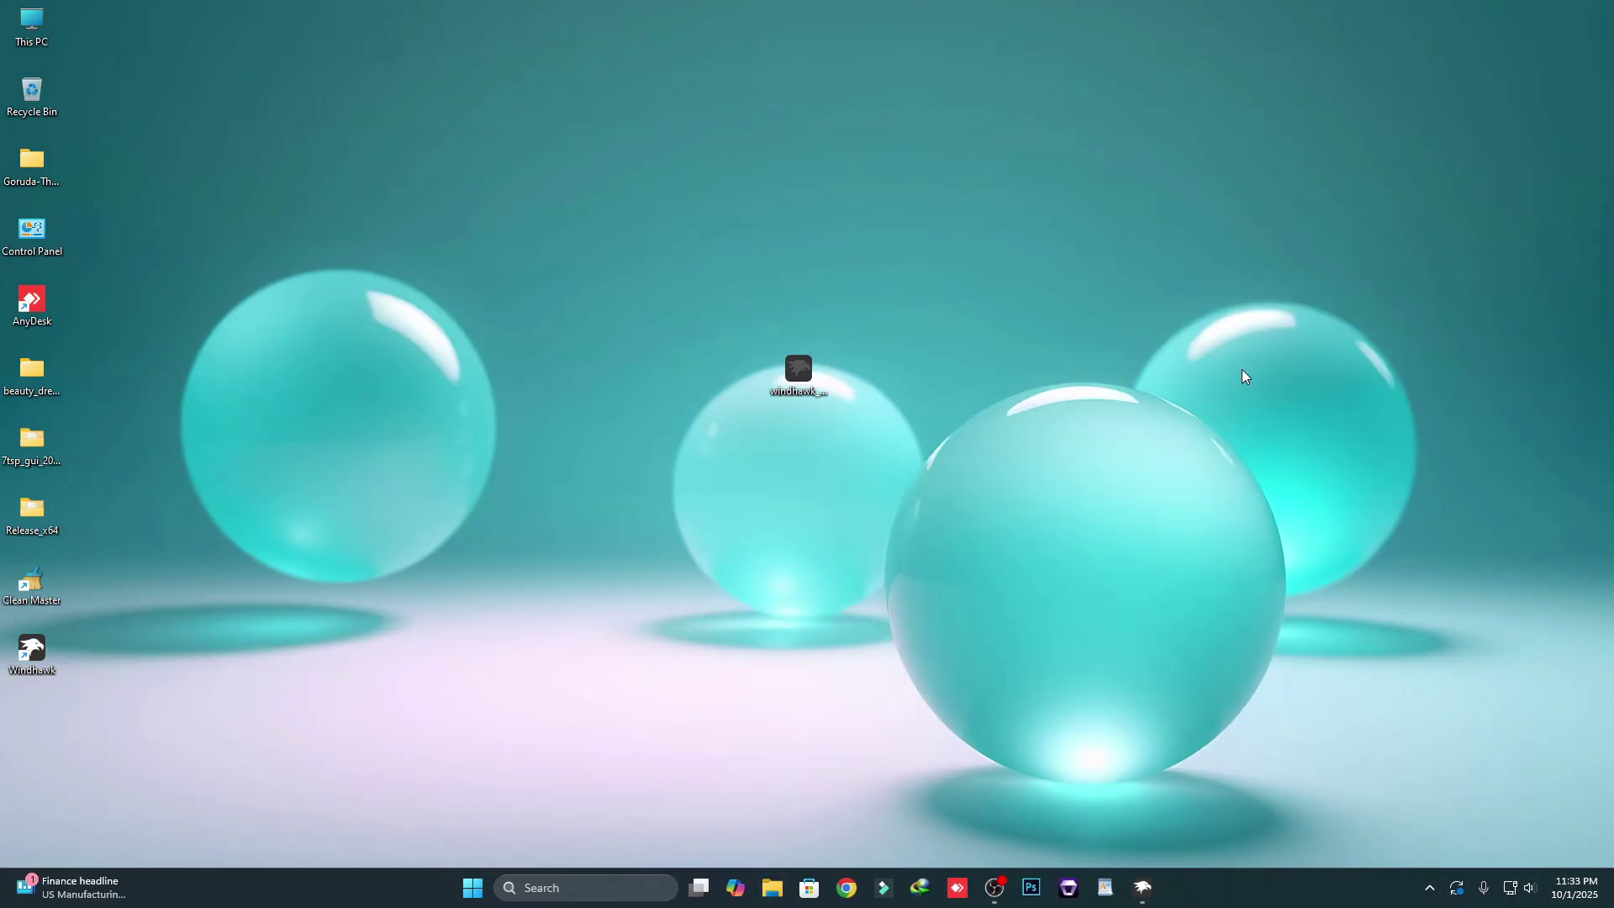
double_click(32, 24)
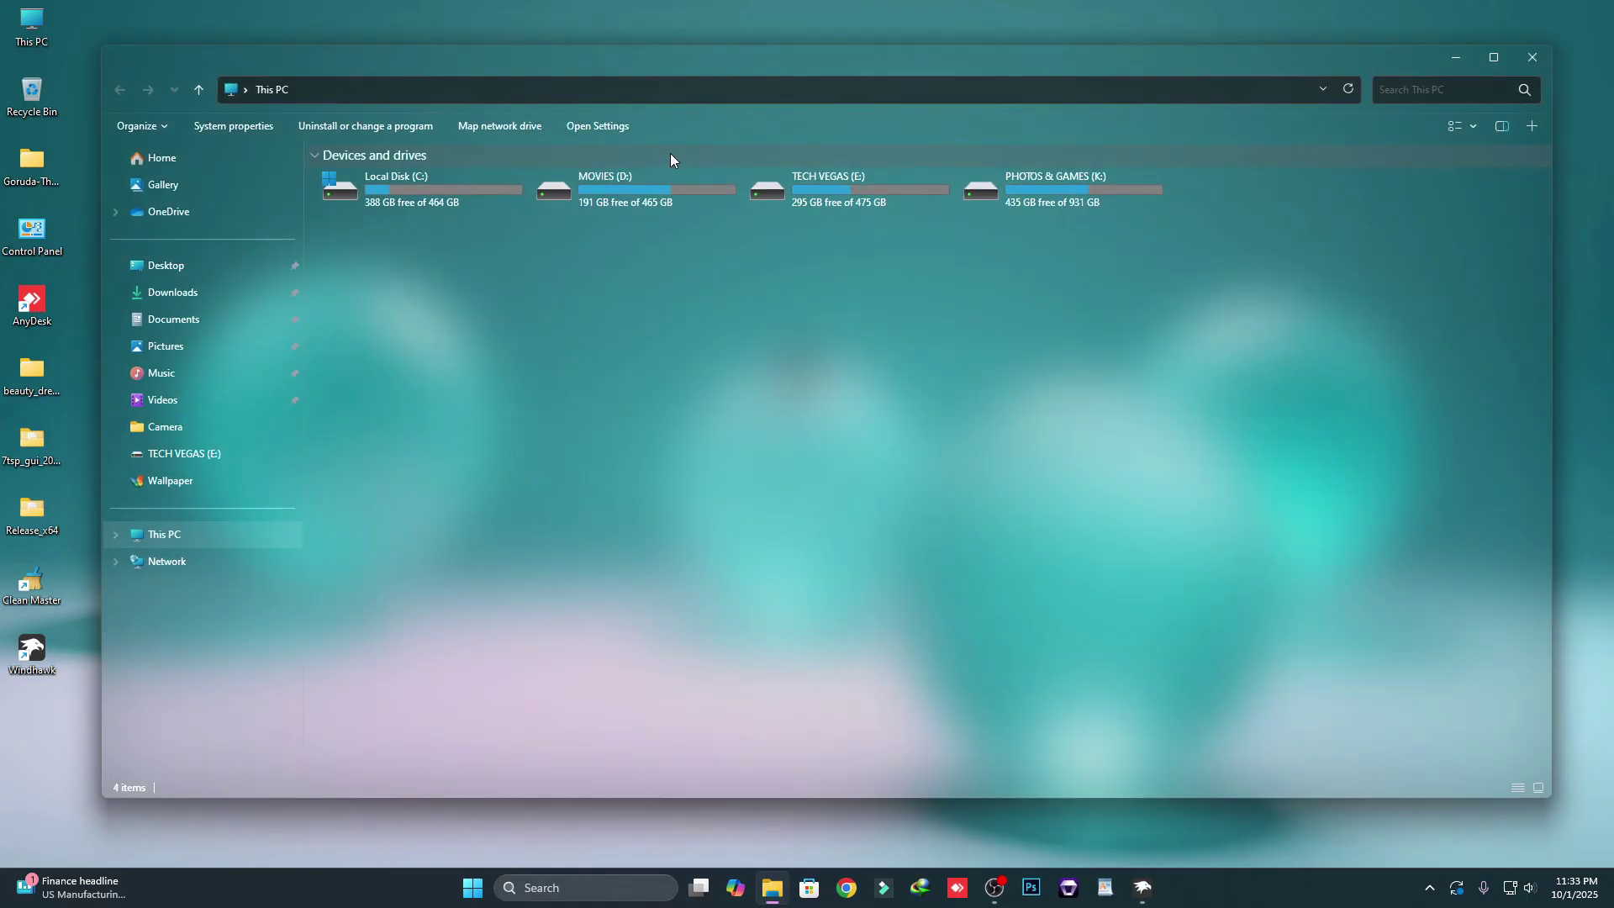
left_click_drag(674, 55, 690, 51)
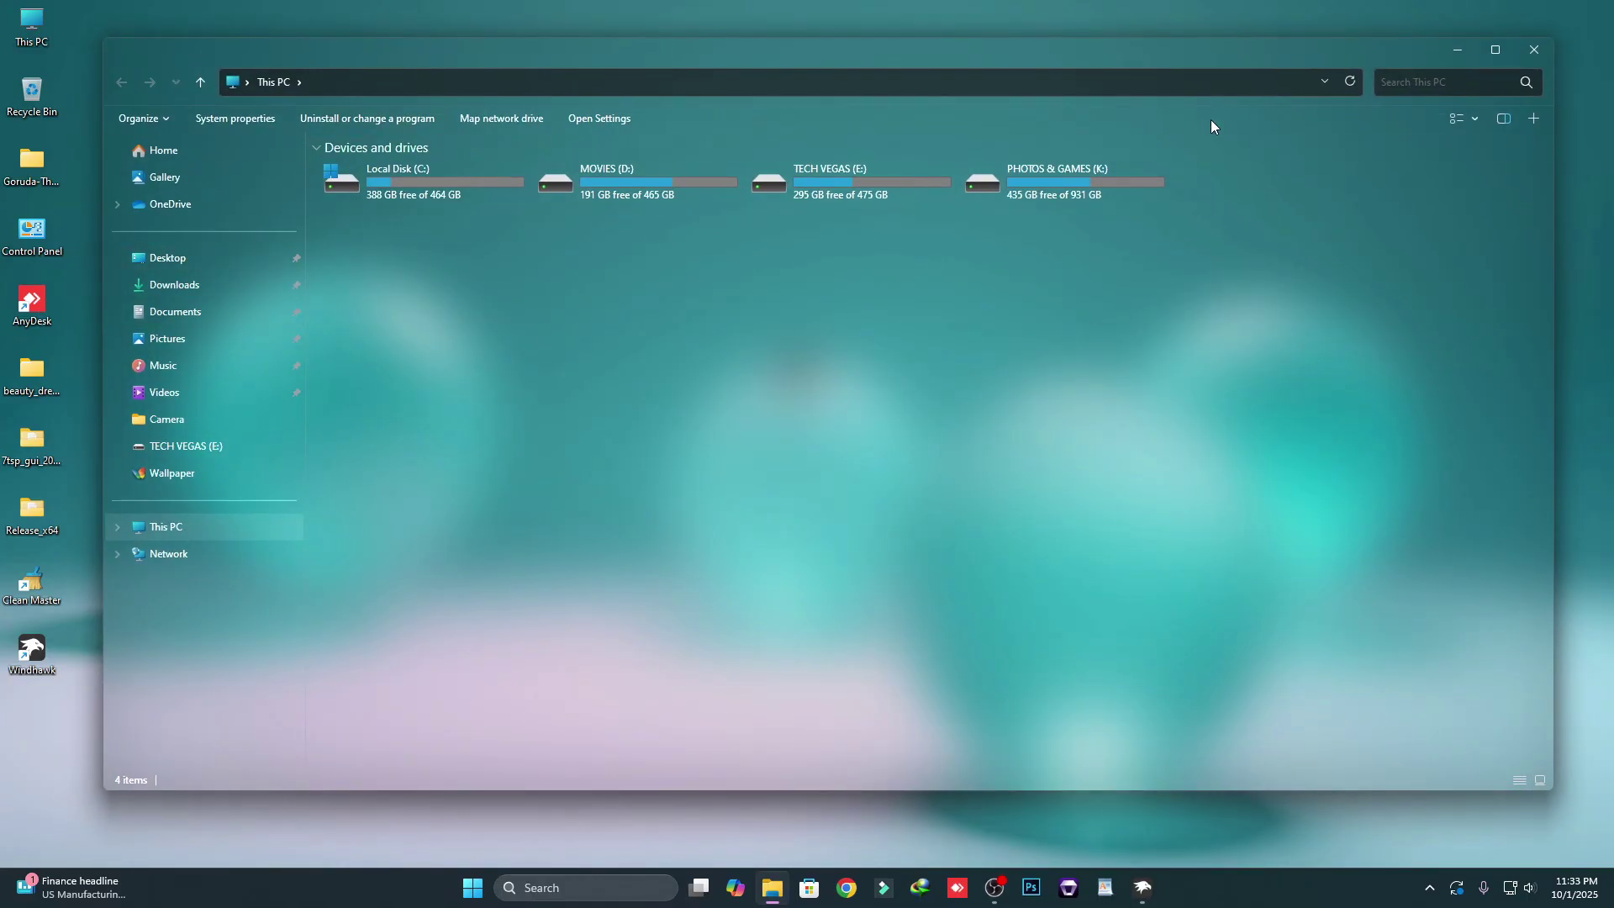
left_click(1545, 50)
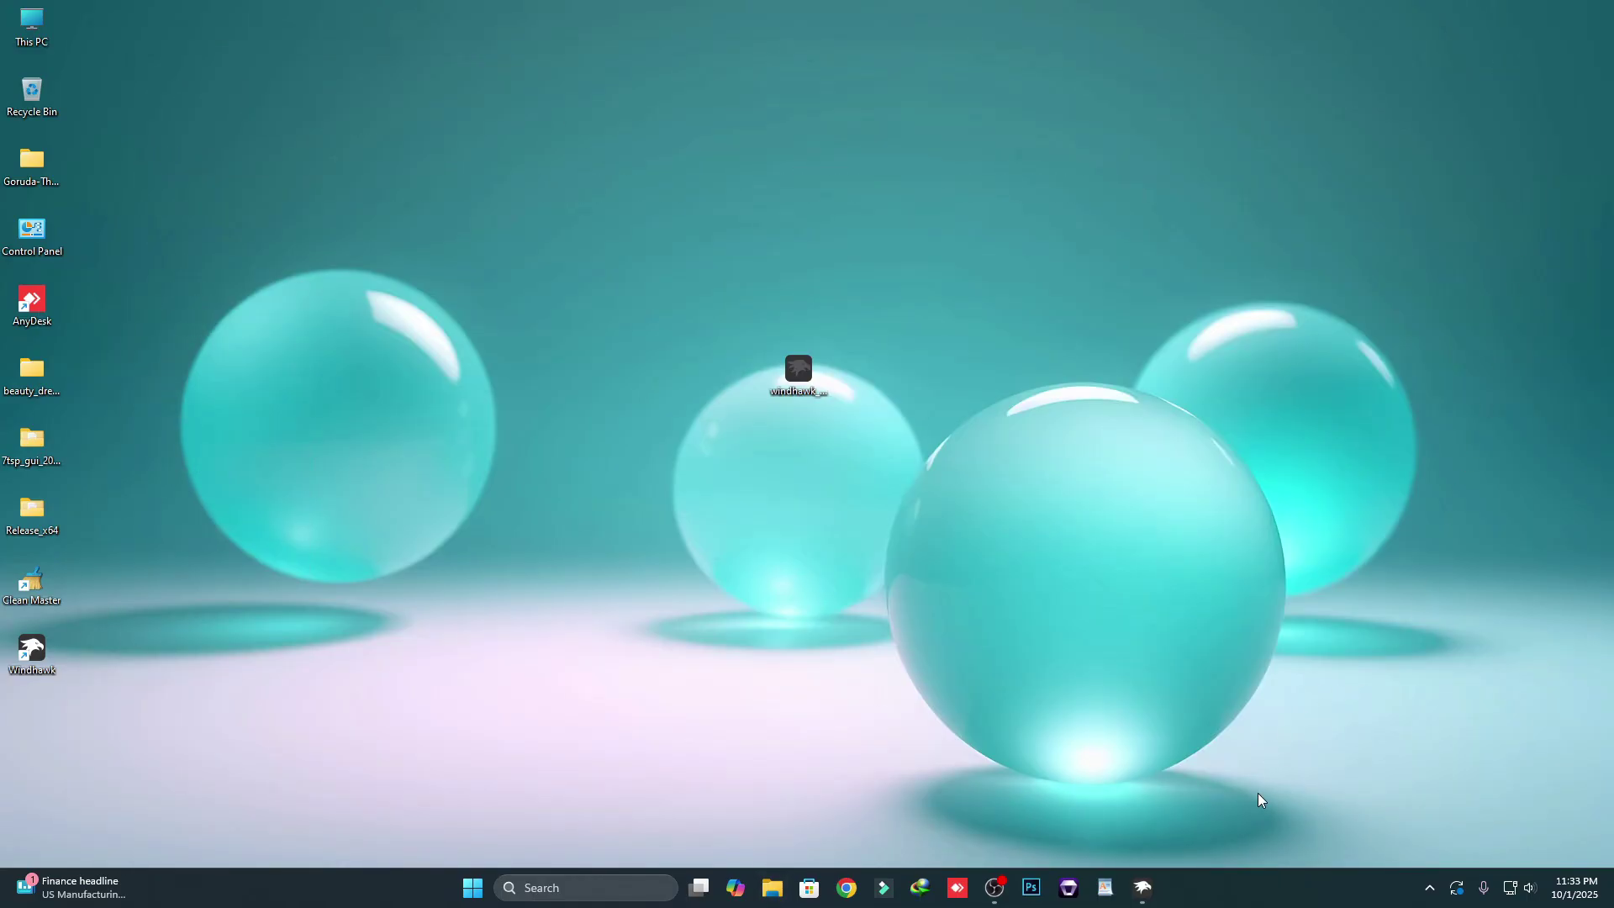
Return to Windhawk's catalogue, search 'res', and install the Resource Redirect mod, accepting the risk
left_click(1142, 888)
scroll(874, 551, "up", 5)
scroll(572, 380, "up", 3)
left_click(316, 241)
double_click(298, 224)
type("res")
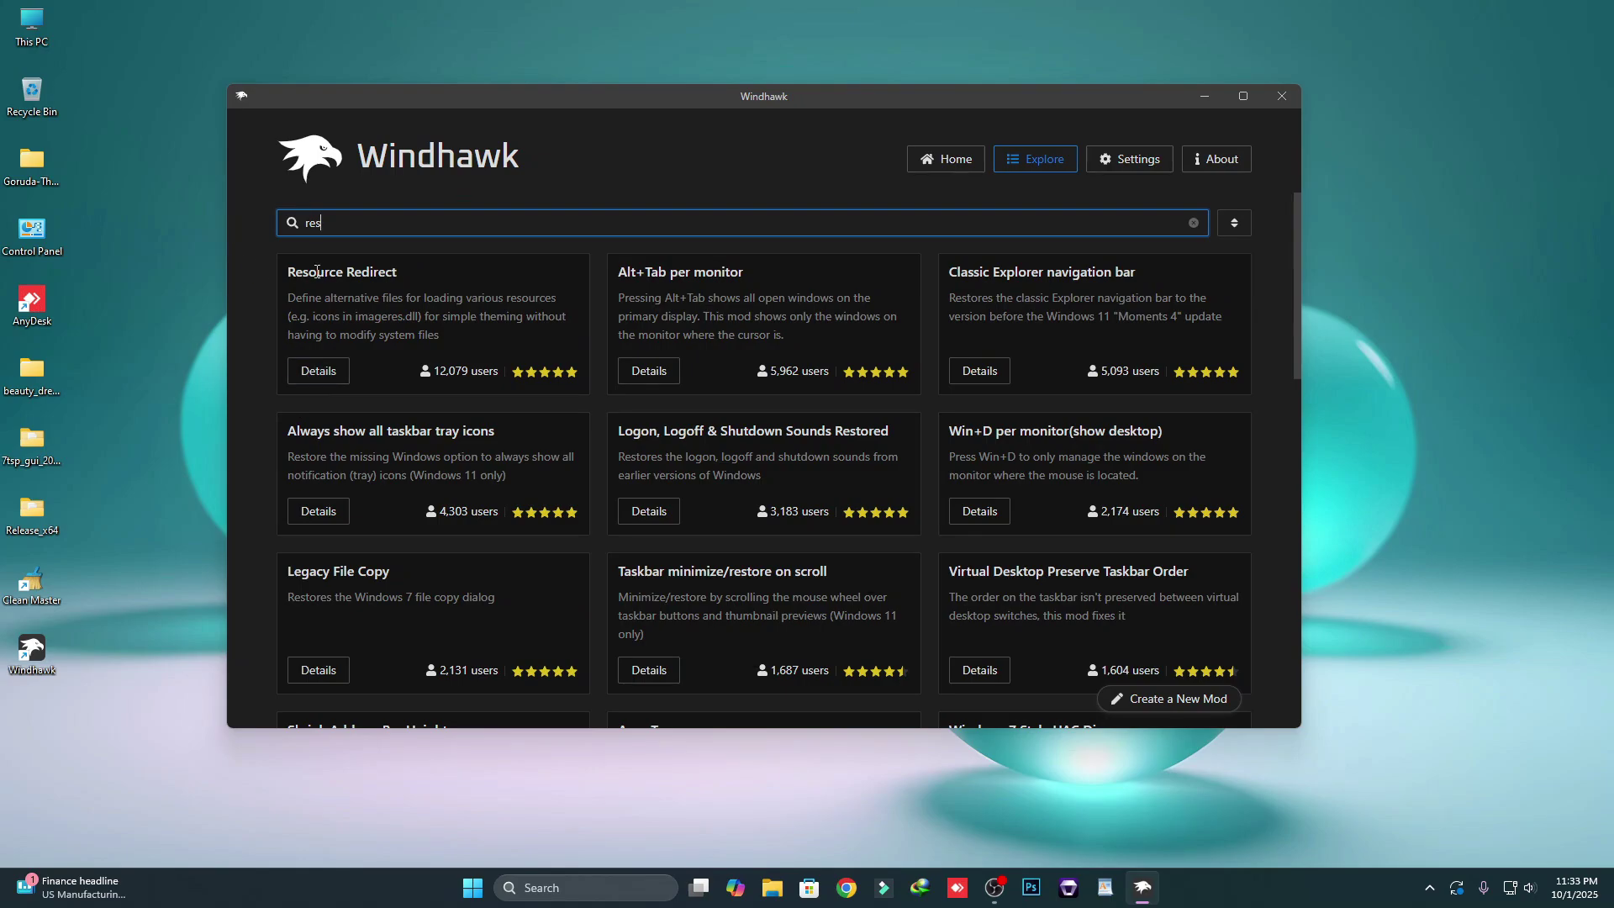
left_click(318, 371)
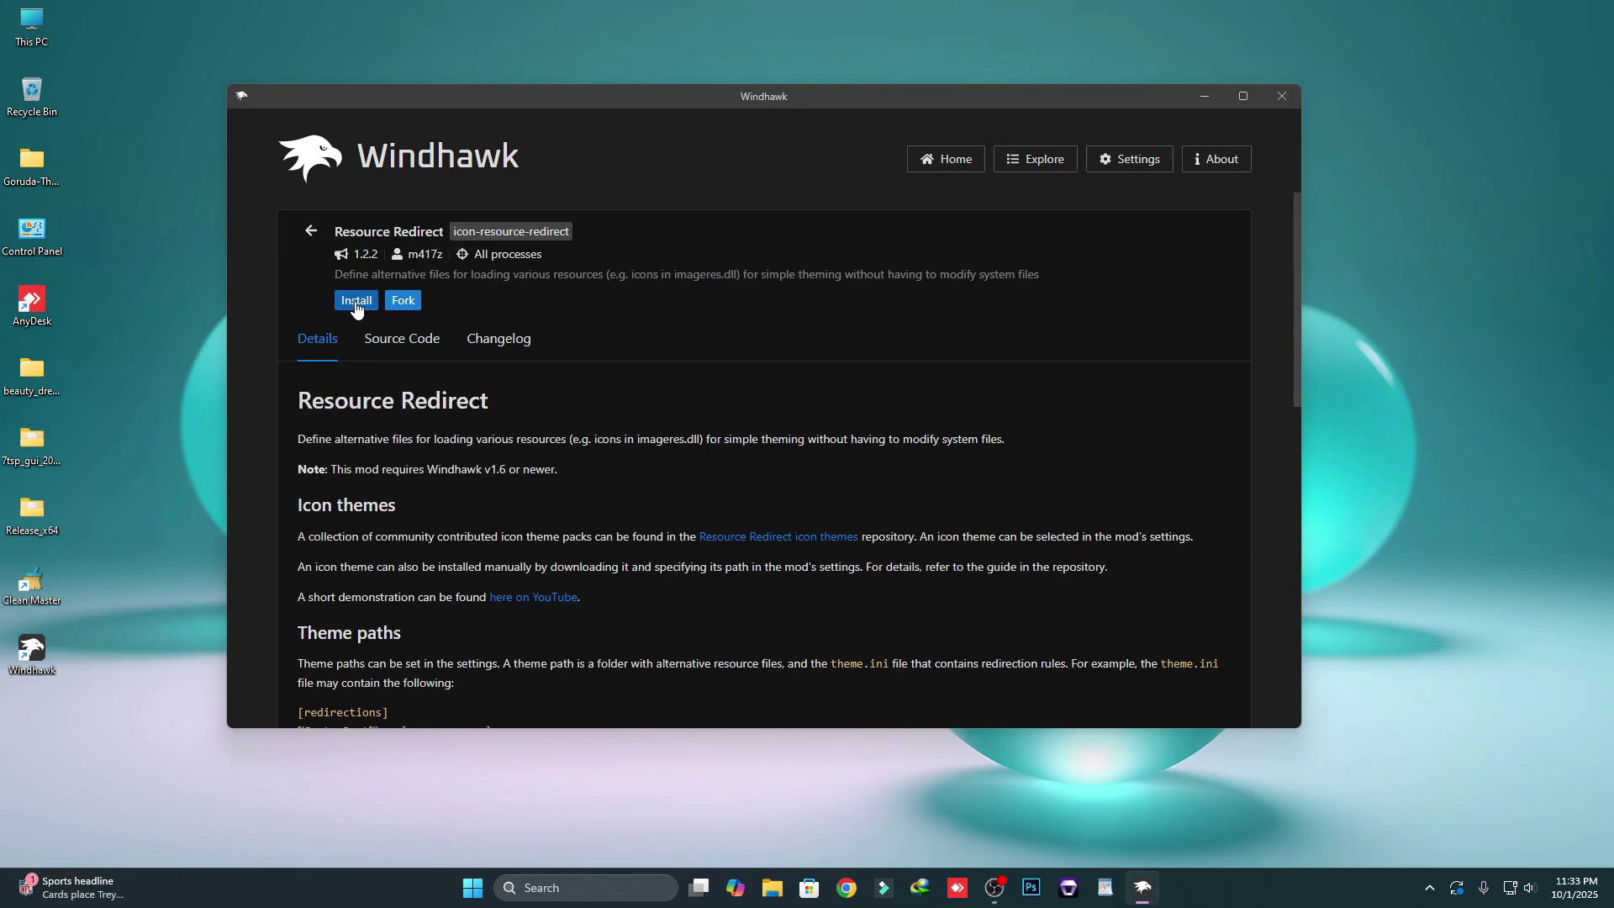
left_click(356, 303)
left_click(893, 538)
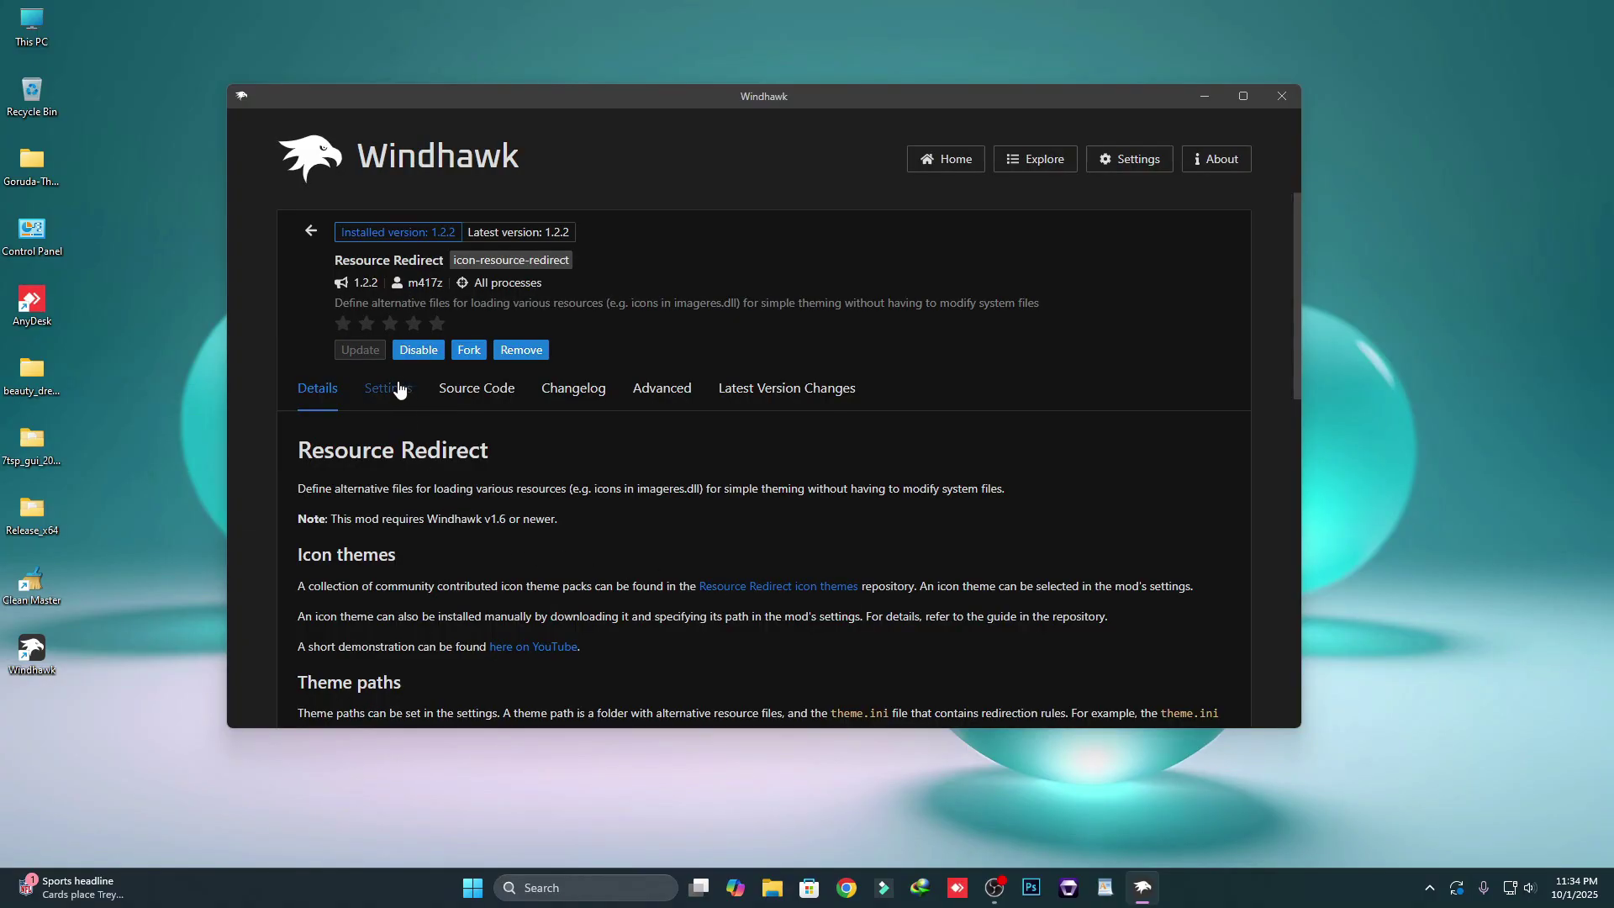
In Resource Redirect settings, pick One Dark Pro (by niivu) from the Icon theme list
left_click(399, 388)
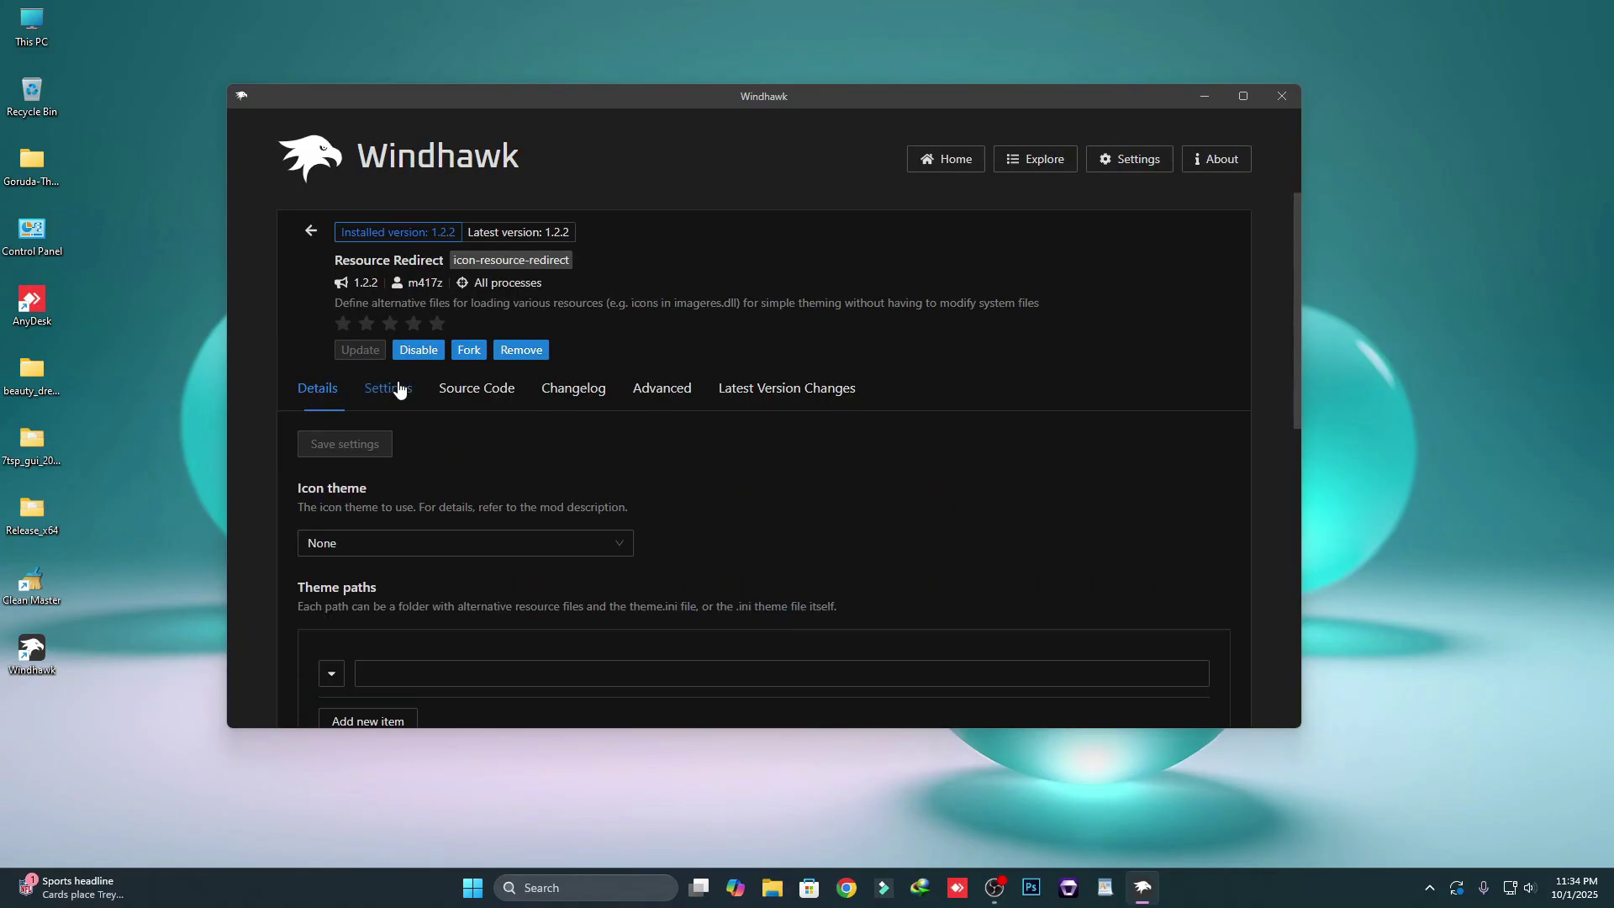
scroll(571, 470, "down", 1)
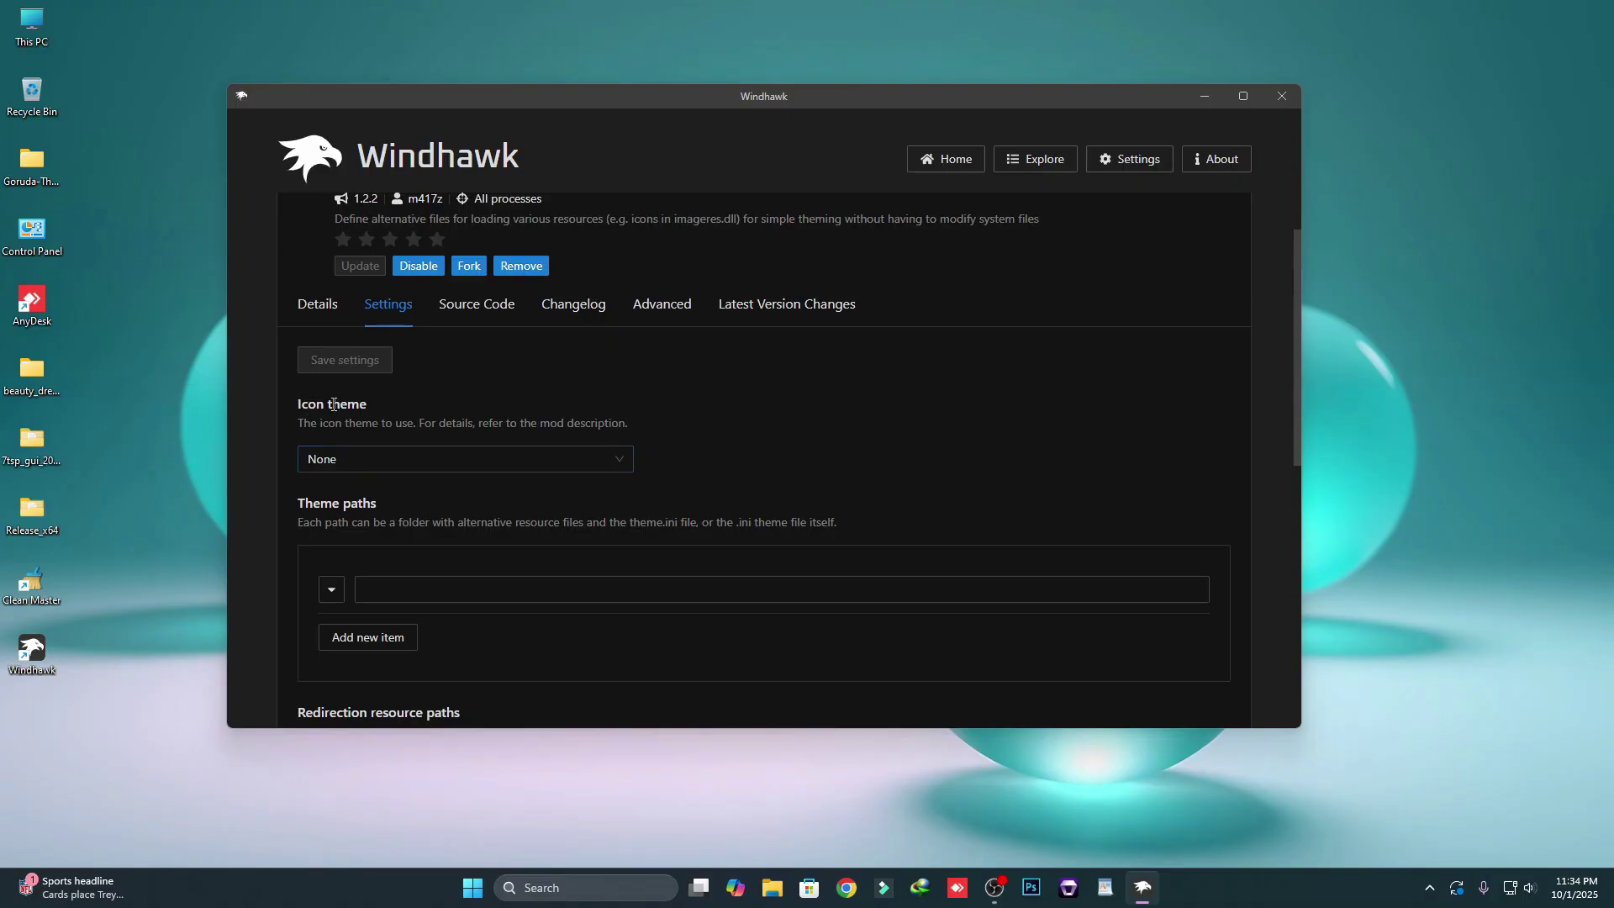
left_click(340, 467)
scroll(403, 513, "down", 3)
scroll(400, 523, "down", 10)
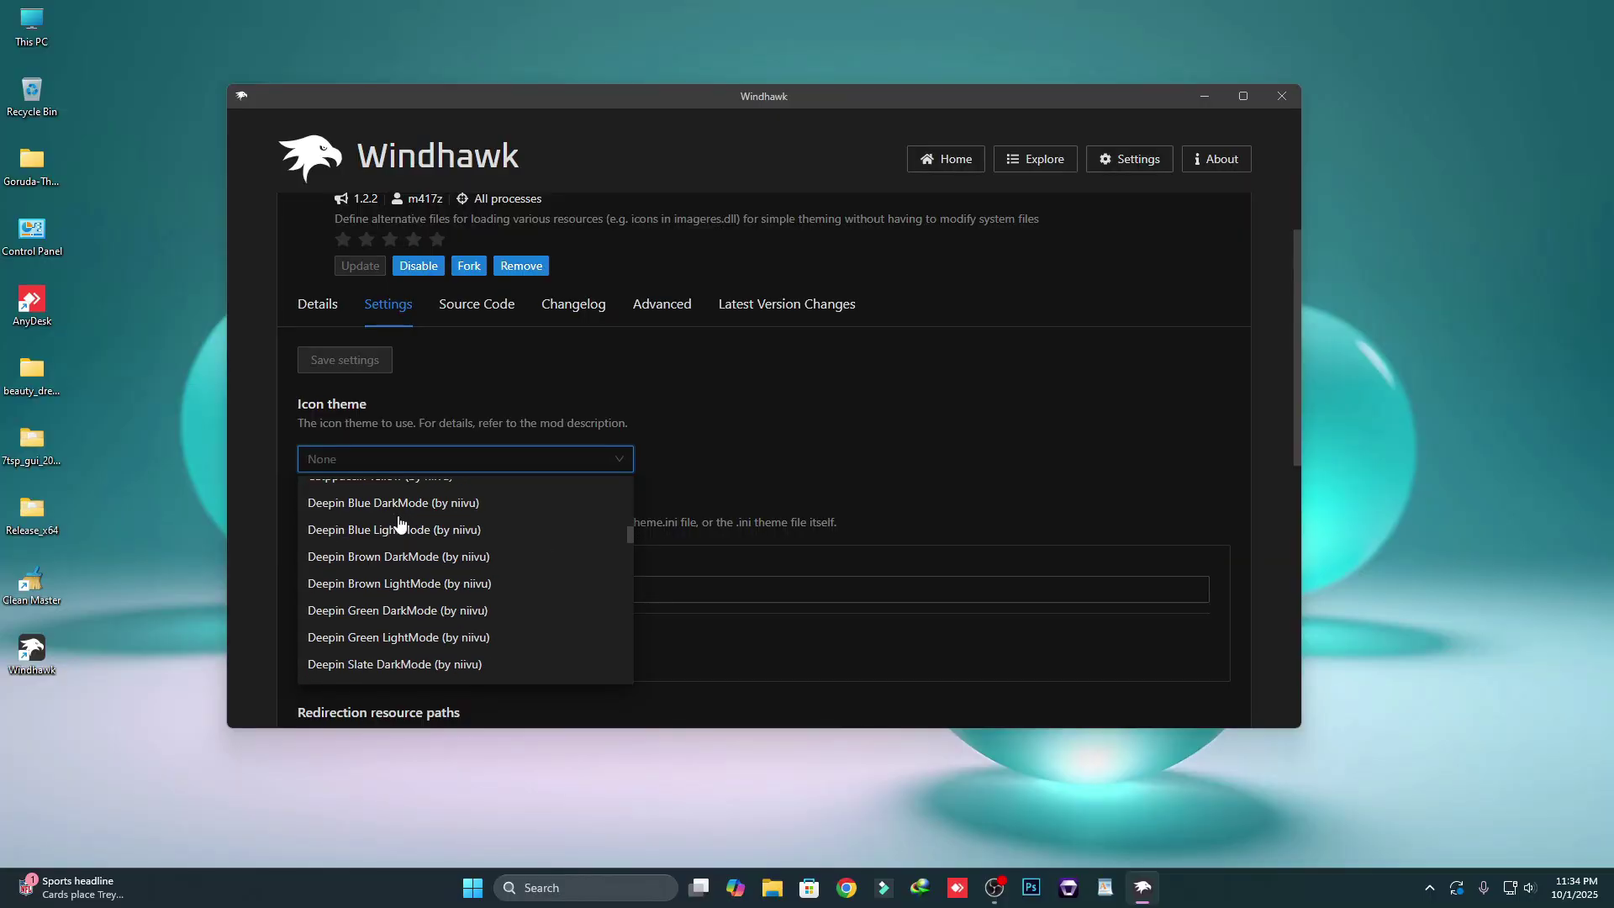
scroll(400, 523, "down", 5)
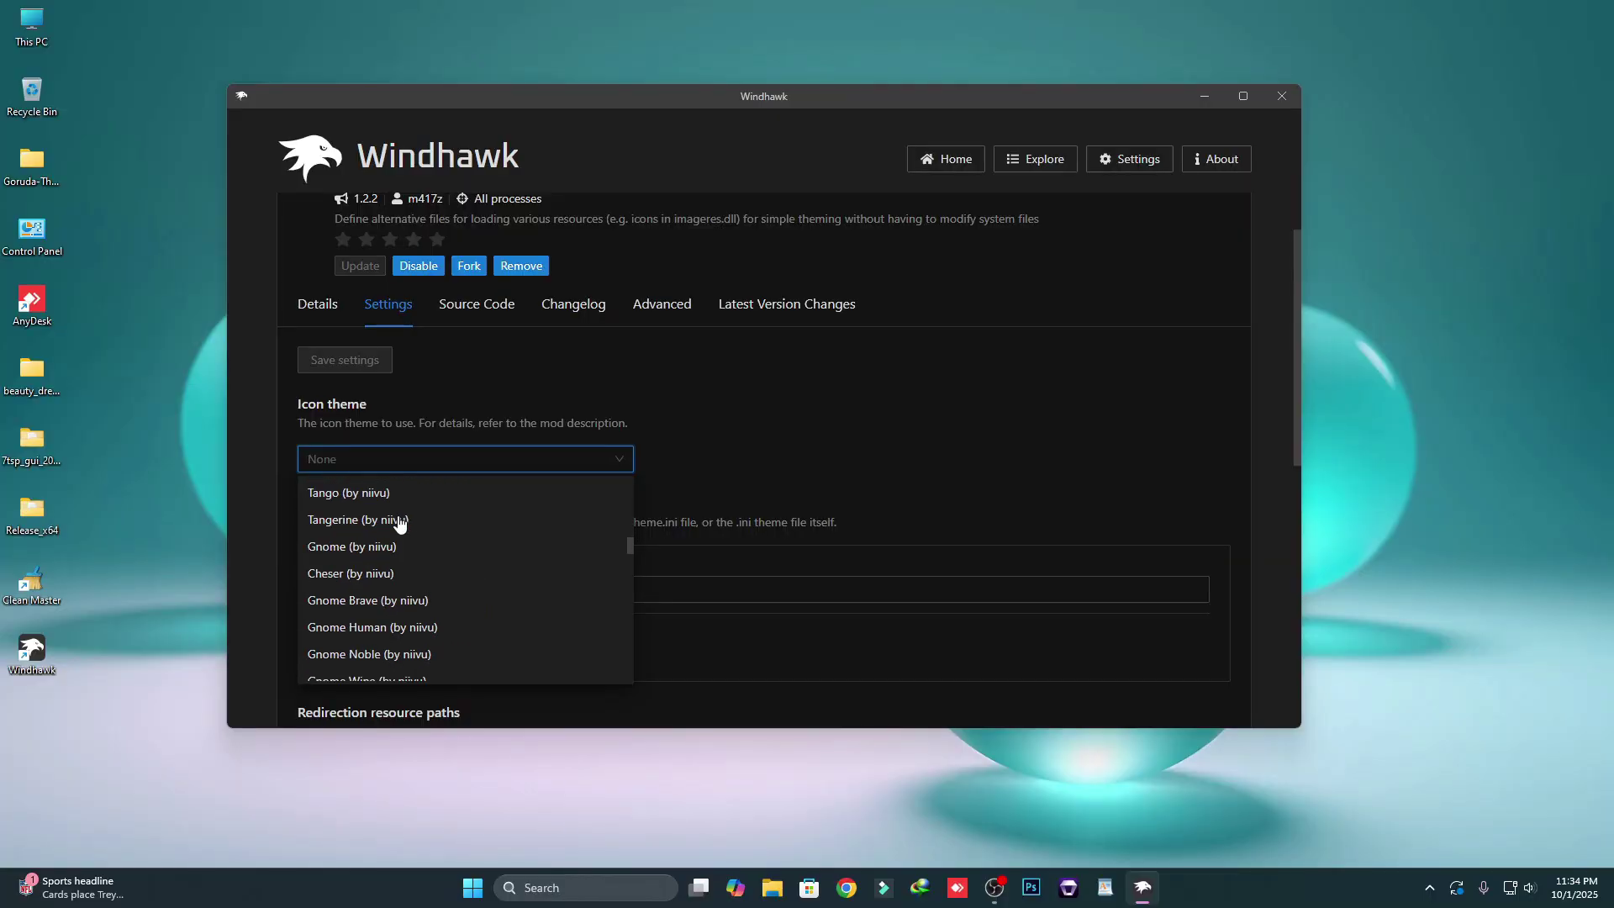
scroll(404, 533, "down", 3)
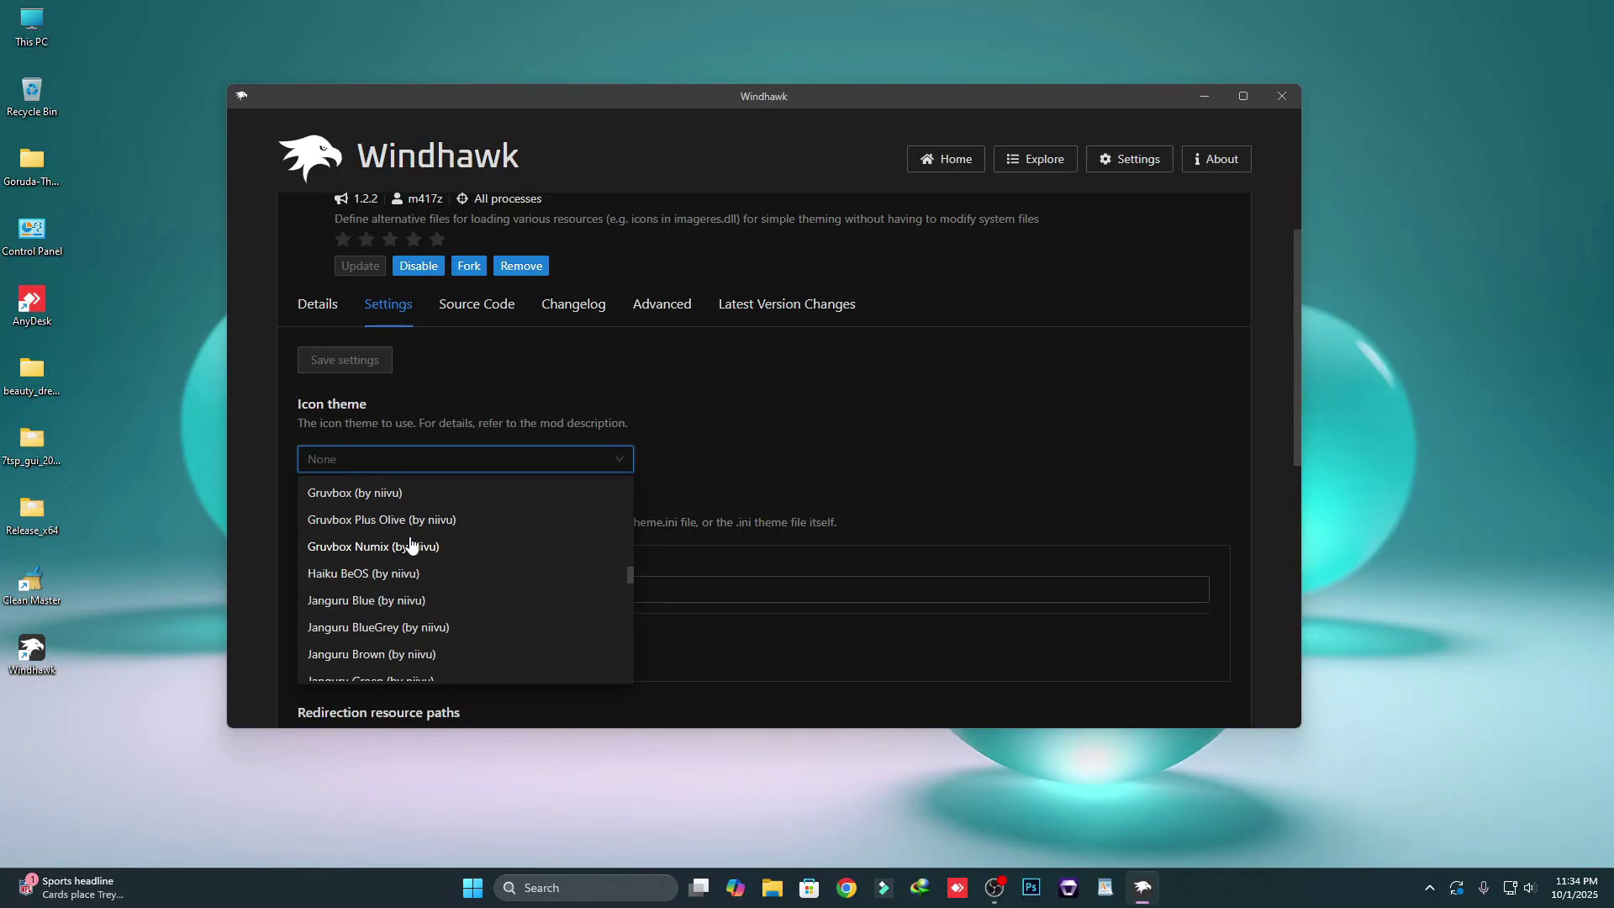
scroll(412, 544, "down", 5)
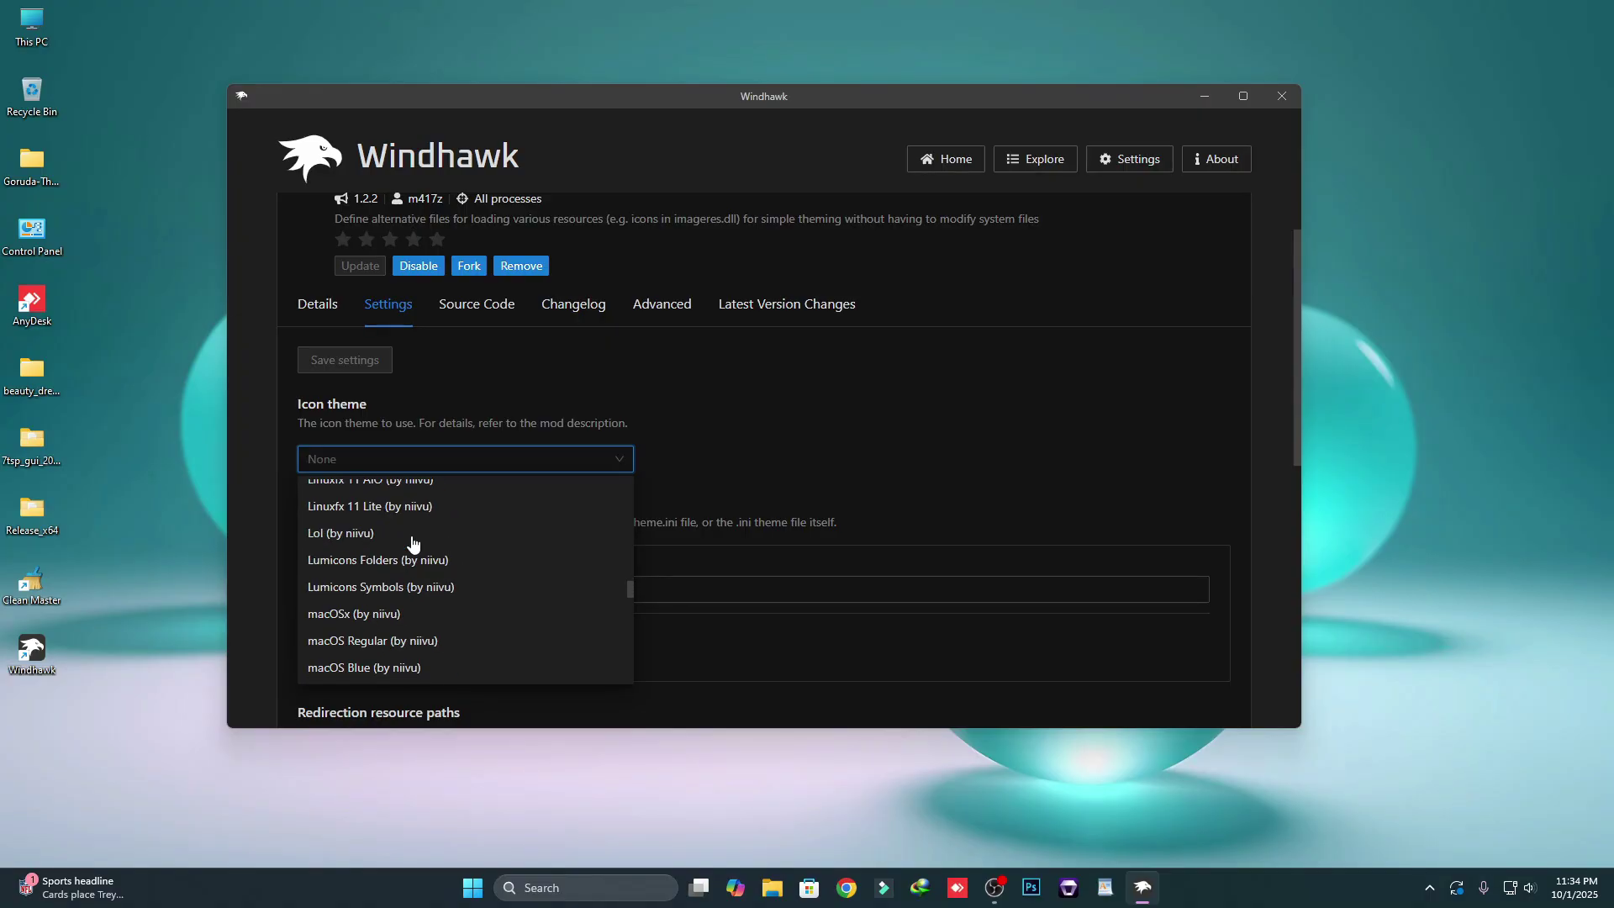
scroll(412, 545, "down", 6)
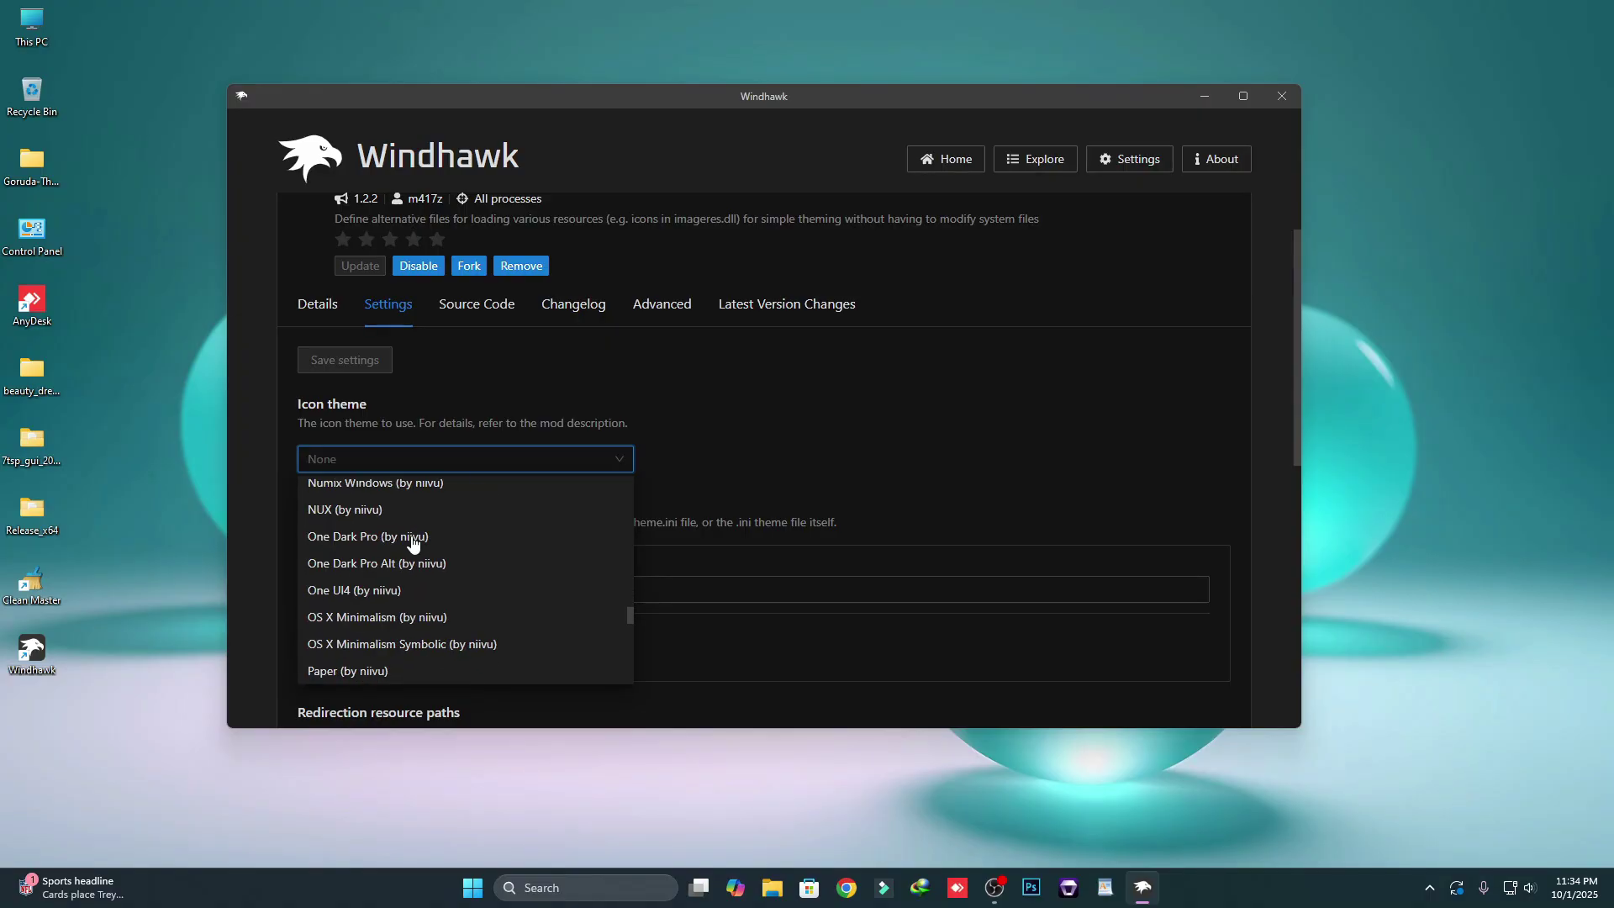
scroll(374, 547, "down", 1)
scroll(370, 547, "up", 1)
left_click(366, 539)
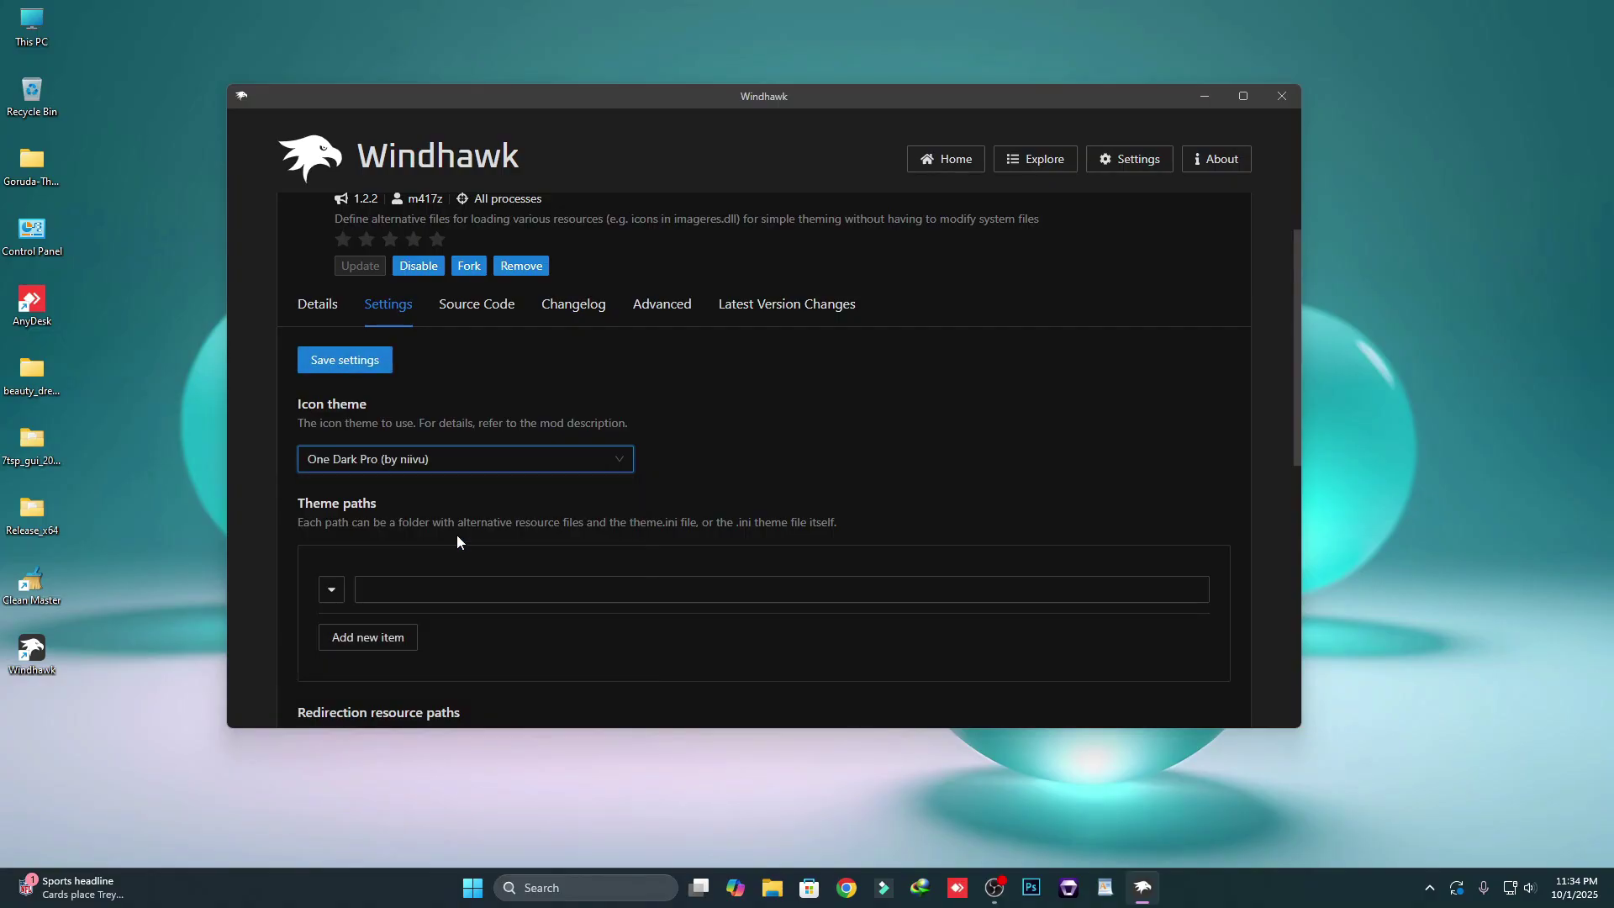
Save the One Dark Pro theme, clear the icon cache, and open Local Disk (C:)
left_click(339, 363)
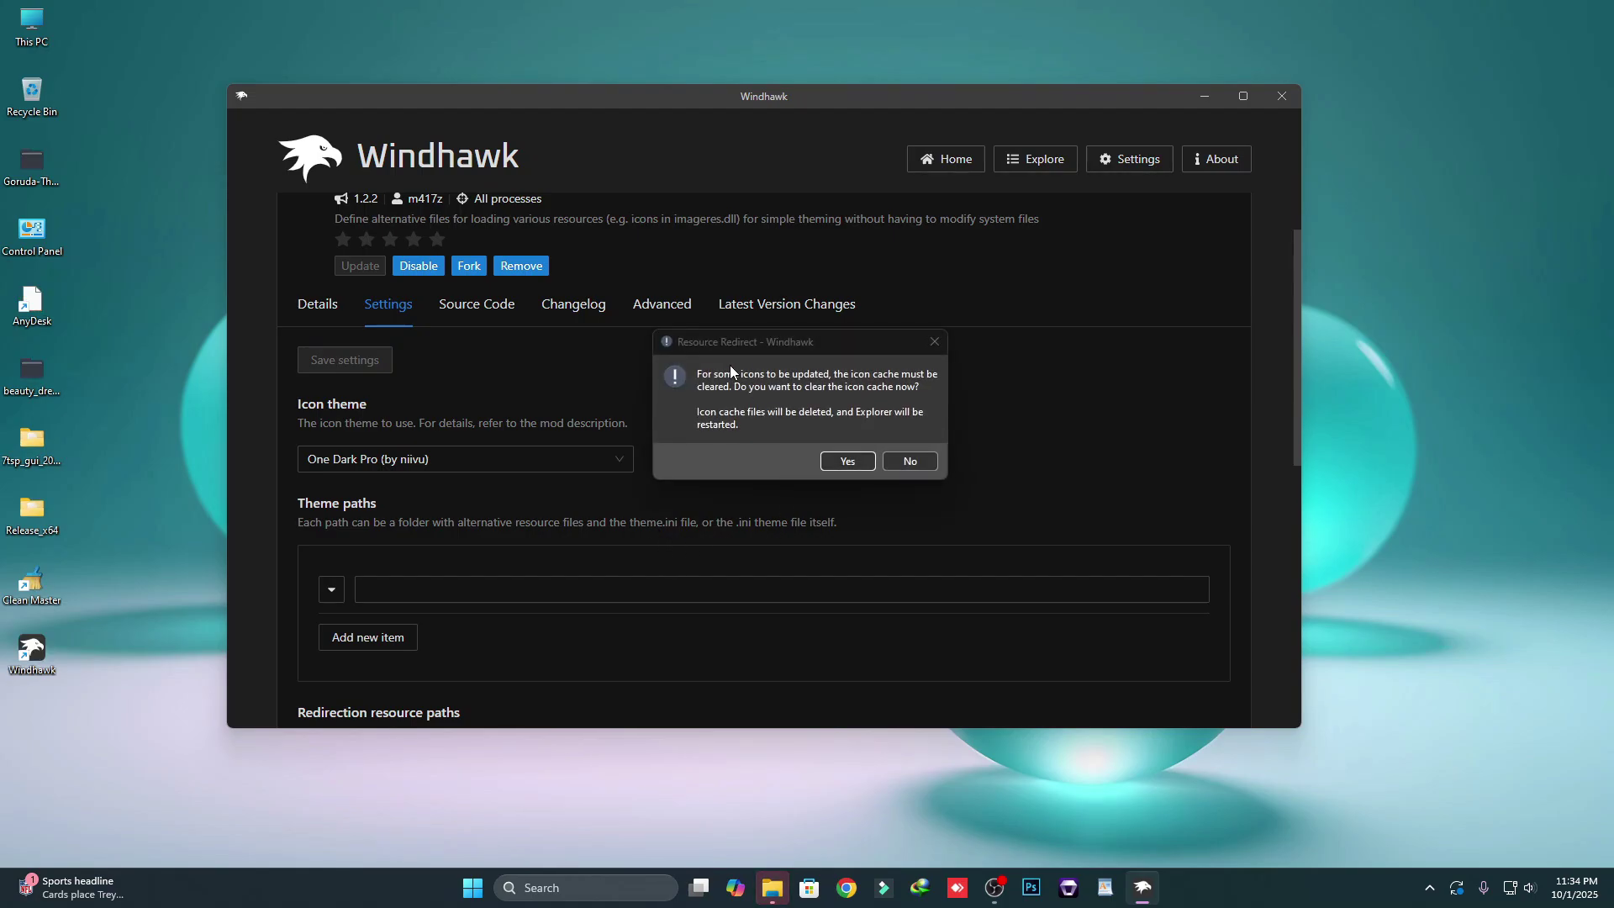
left_click(848, 462)
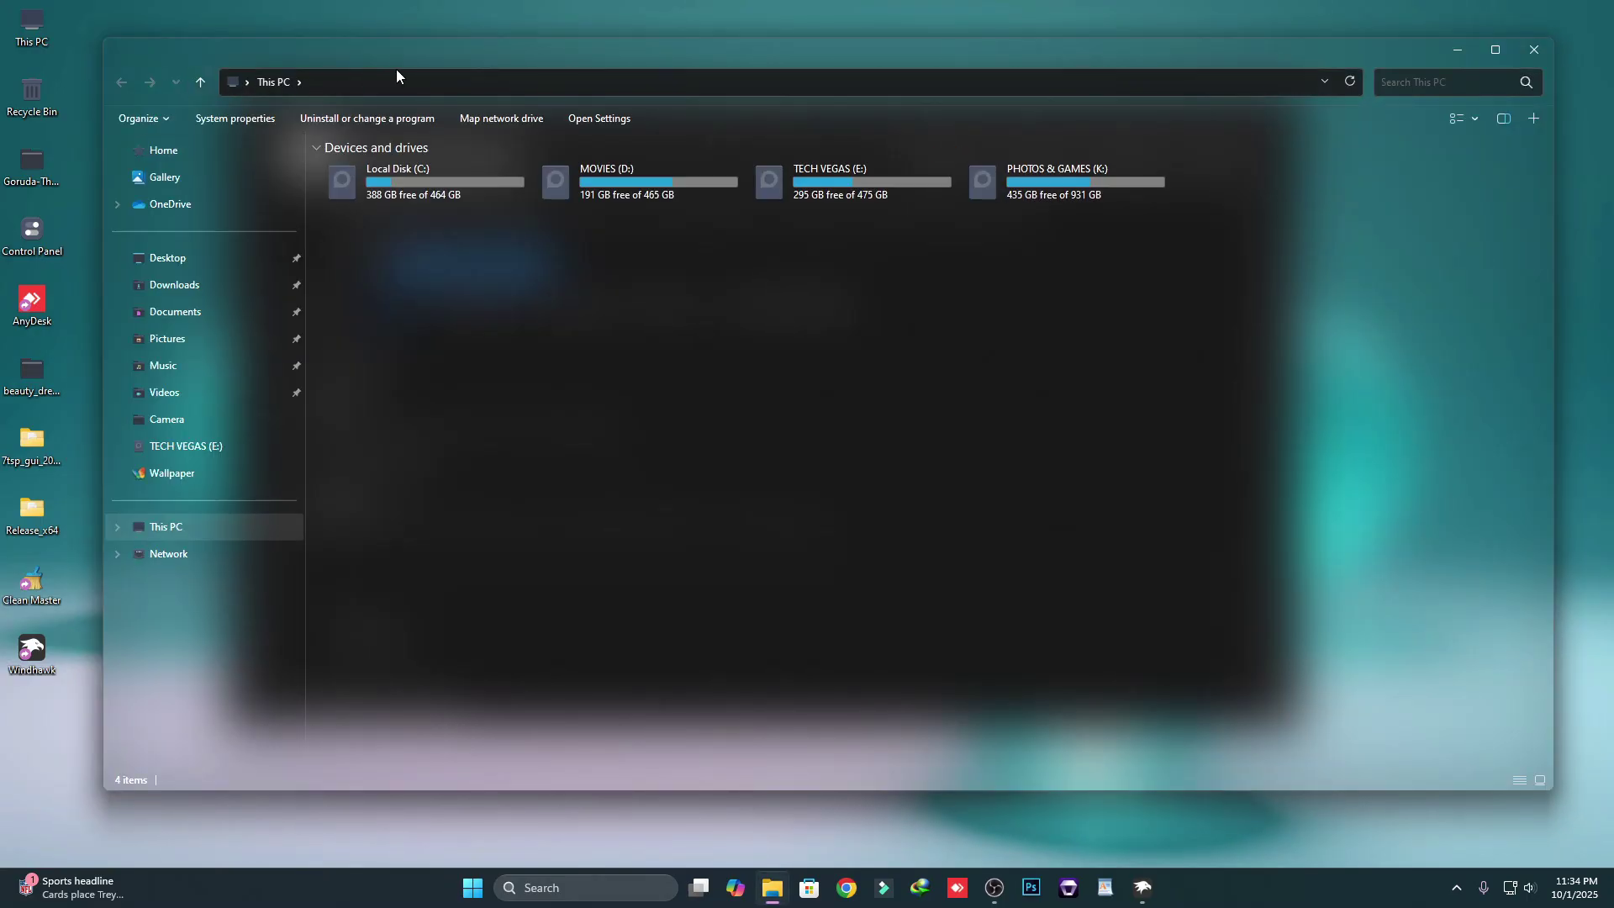
double_click(425, 243)
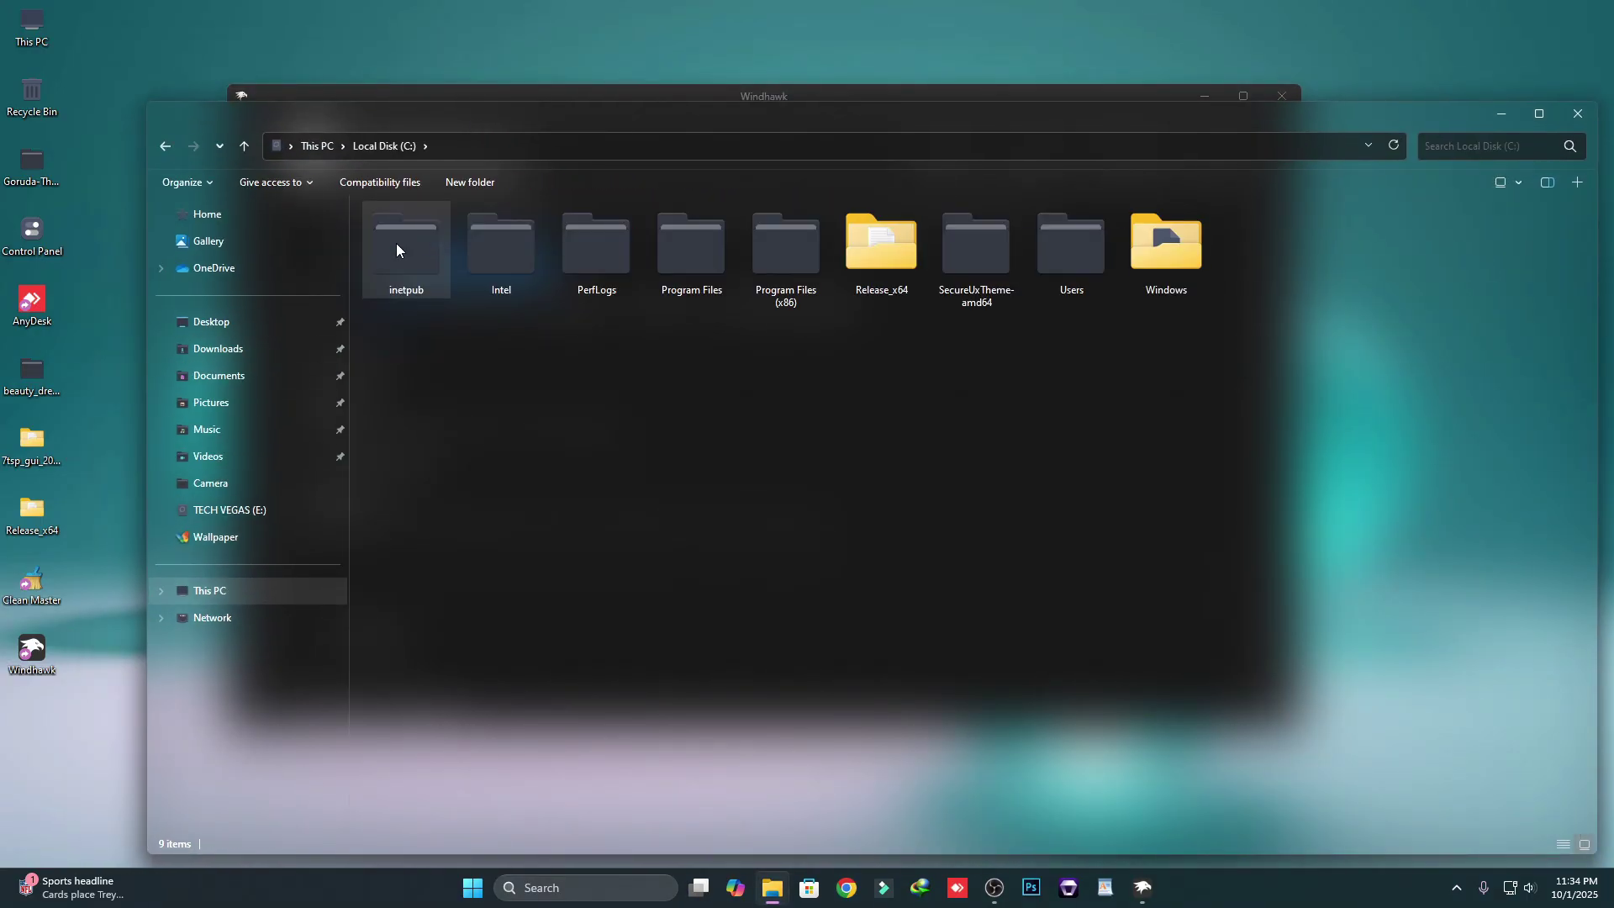
Close Explorer, select Rose Pine (by niivu) as the Resource Redirect icon theme, and save it
left_click(1577, 114)
scroll(694, 397, "down", 1)
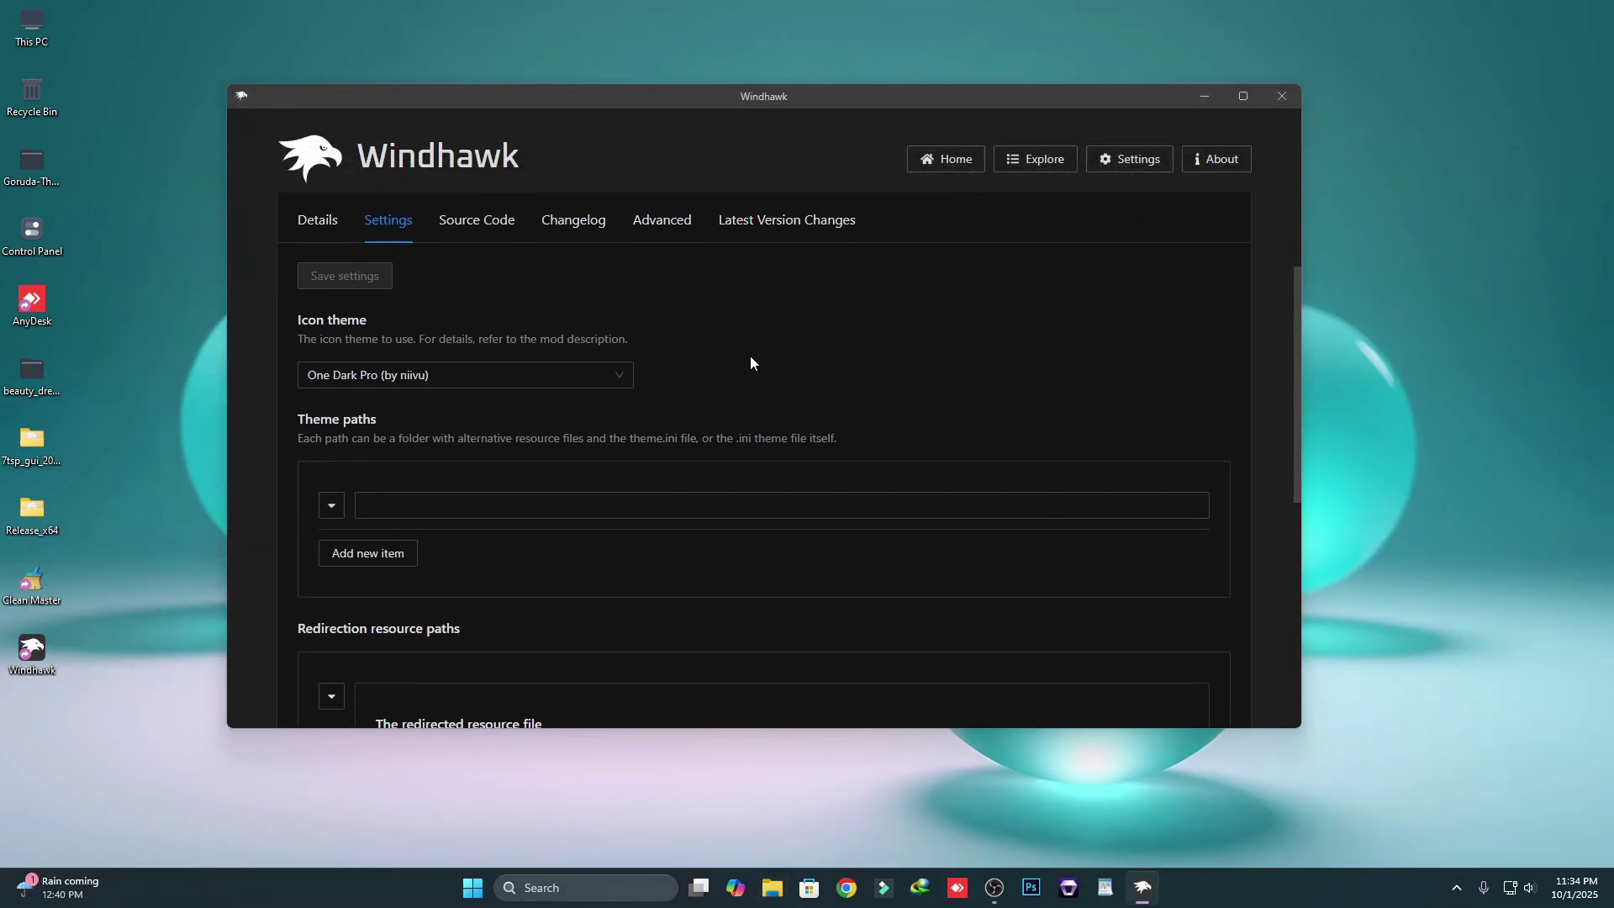
left_click(432, 374)
scroll(420, 484, "down", 1)
scroll(430, 500, "down", 1)
scroll(430, 513, "down", 2)
scroll(431, 514, "down", 2)
scroll(431, 514, "down", 2)
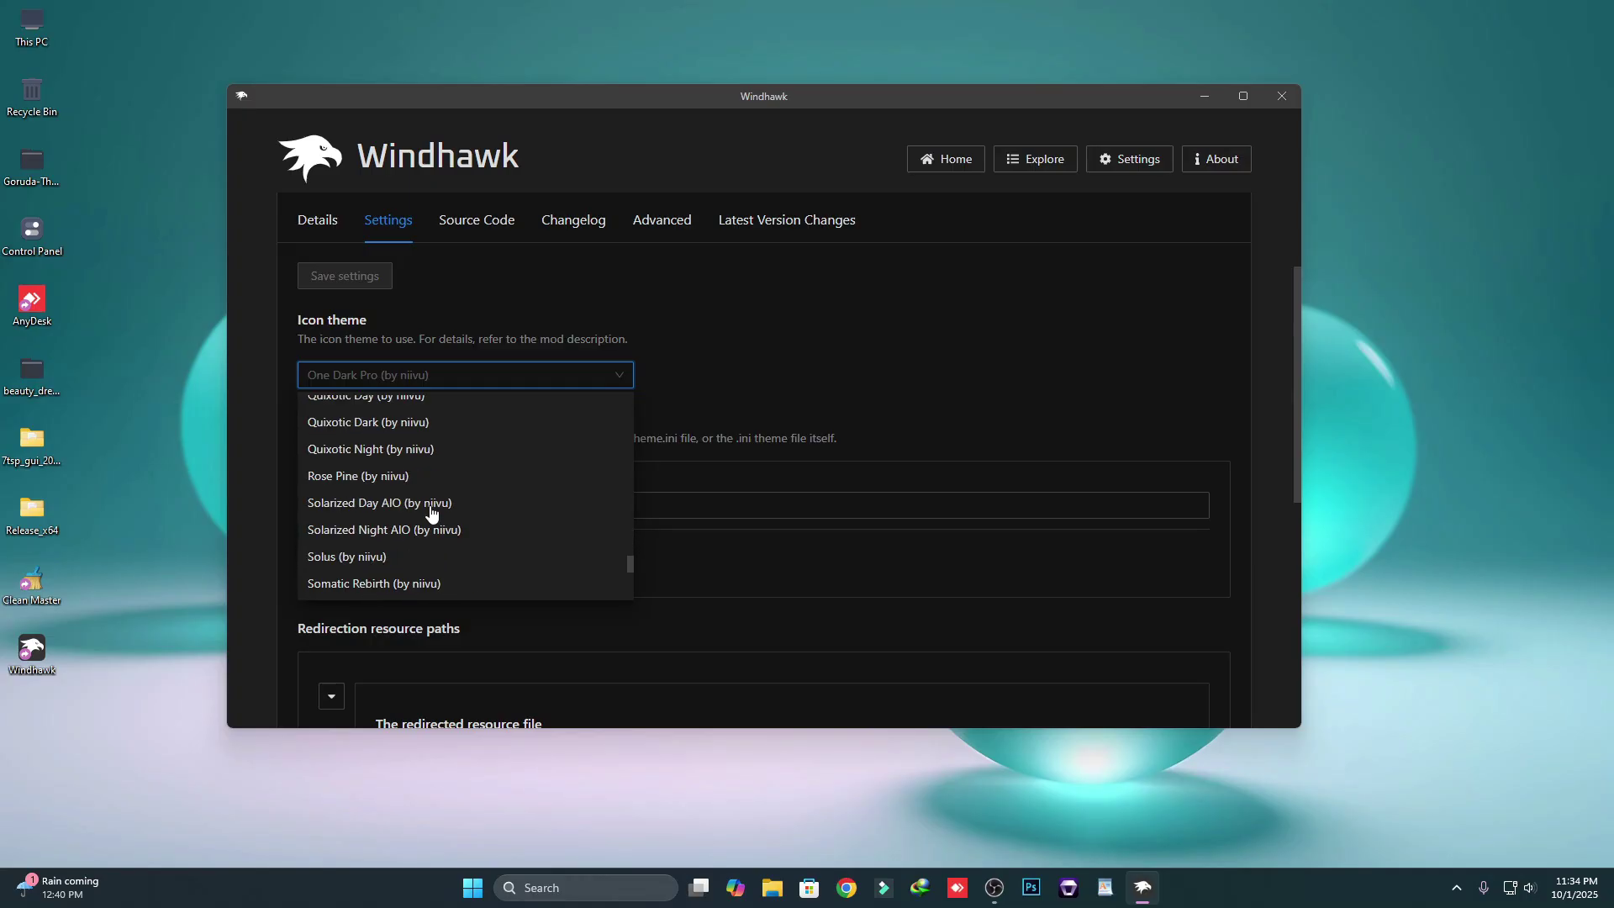
left_click(370, 476)
left_click(342, 282)
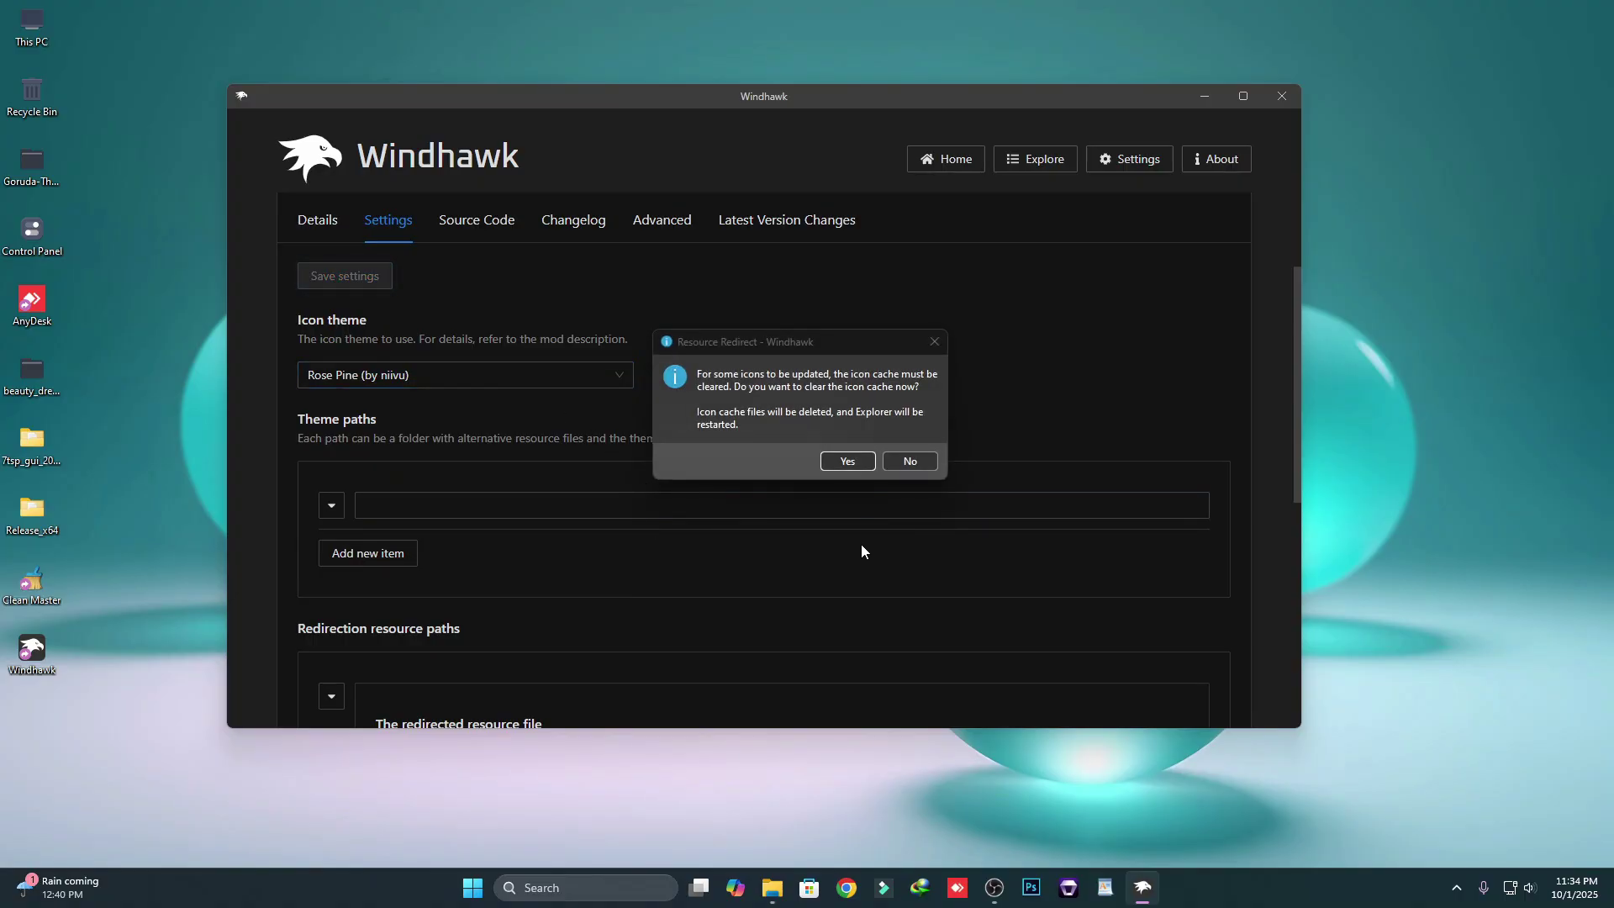
Clear the icon cache, open Local Disk (C:) via This PC, and close Windhawk
left_click(852, 461)
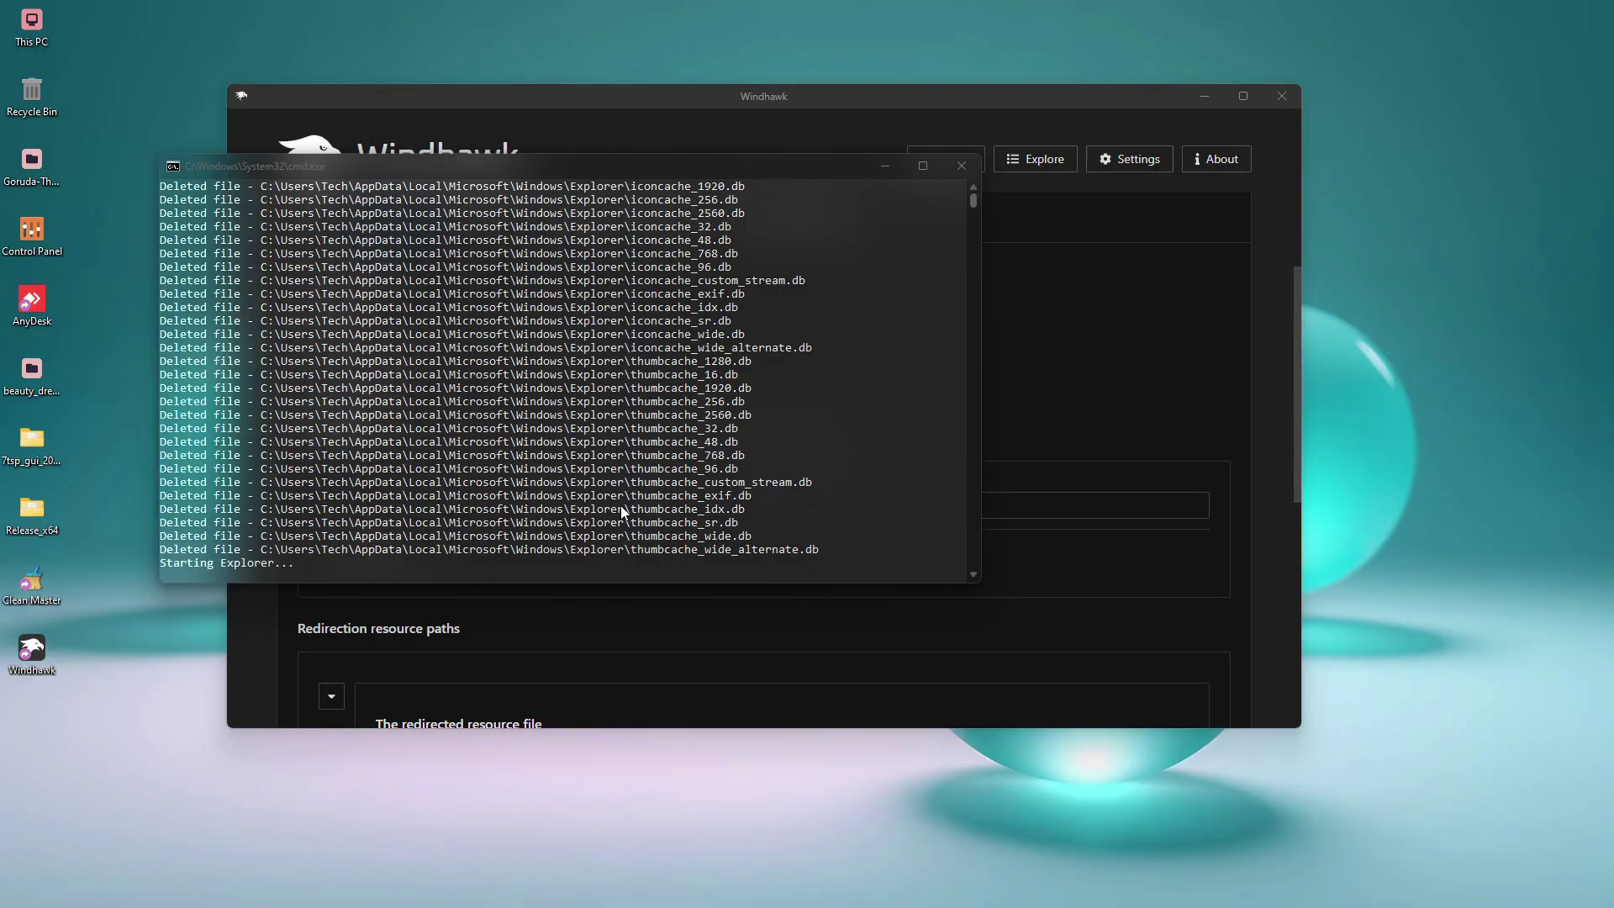
double_click(32, 25)
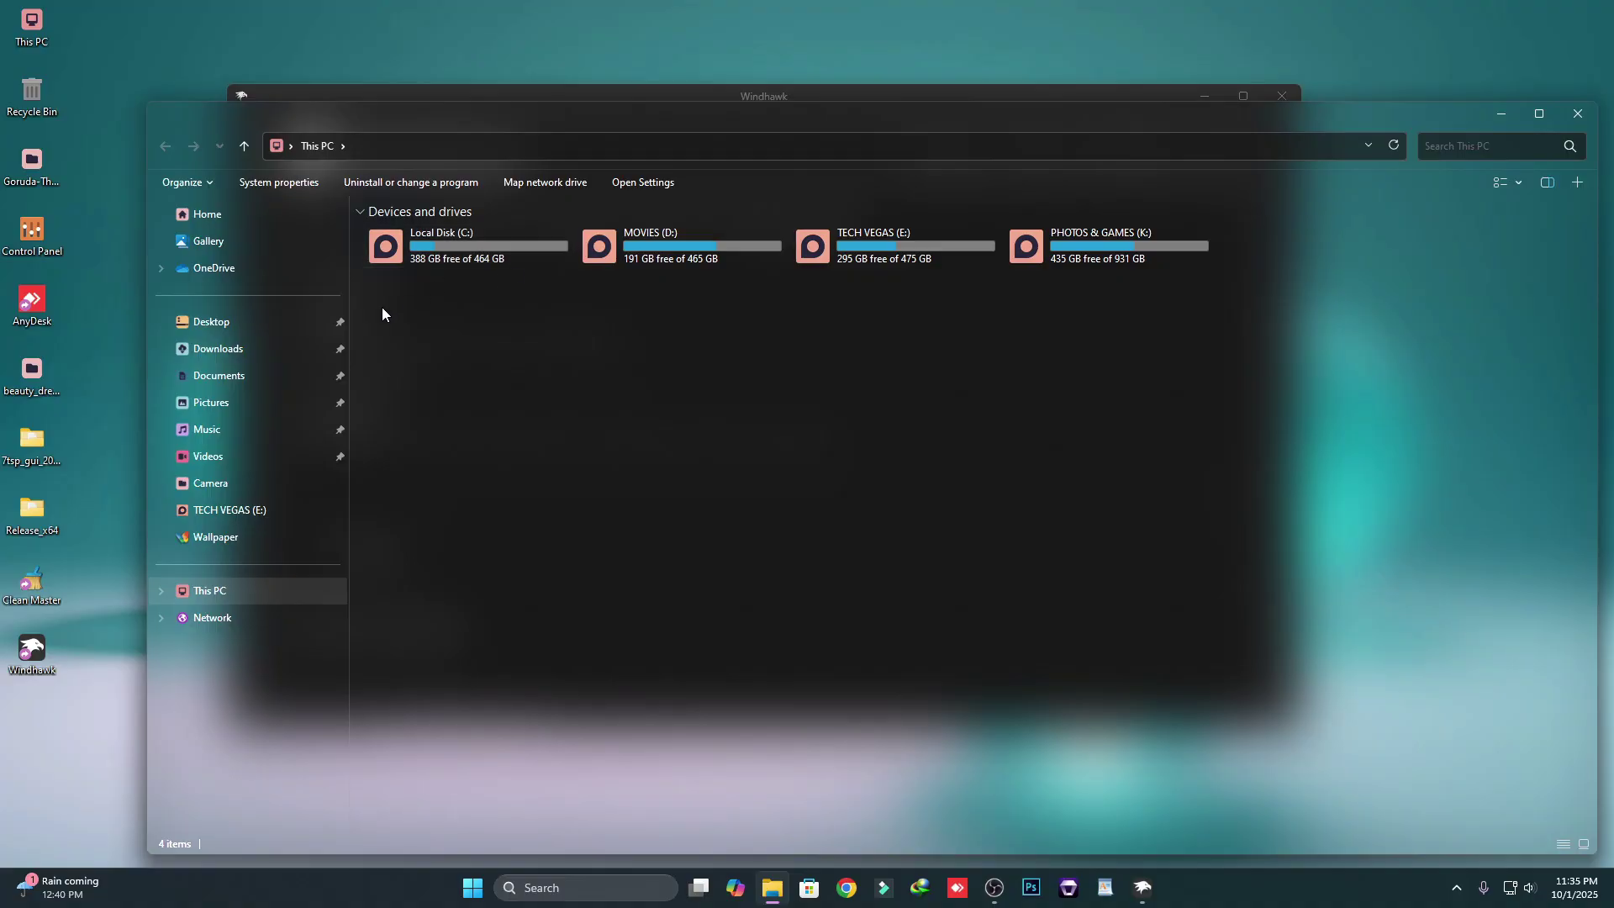
left_click(483, 252)
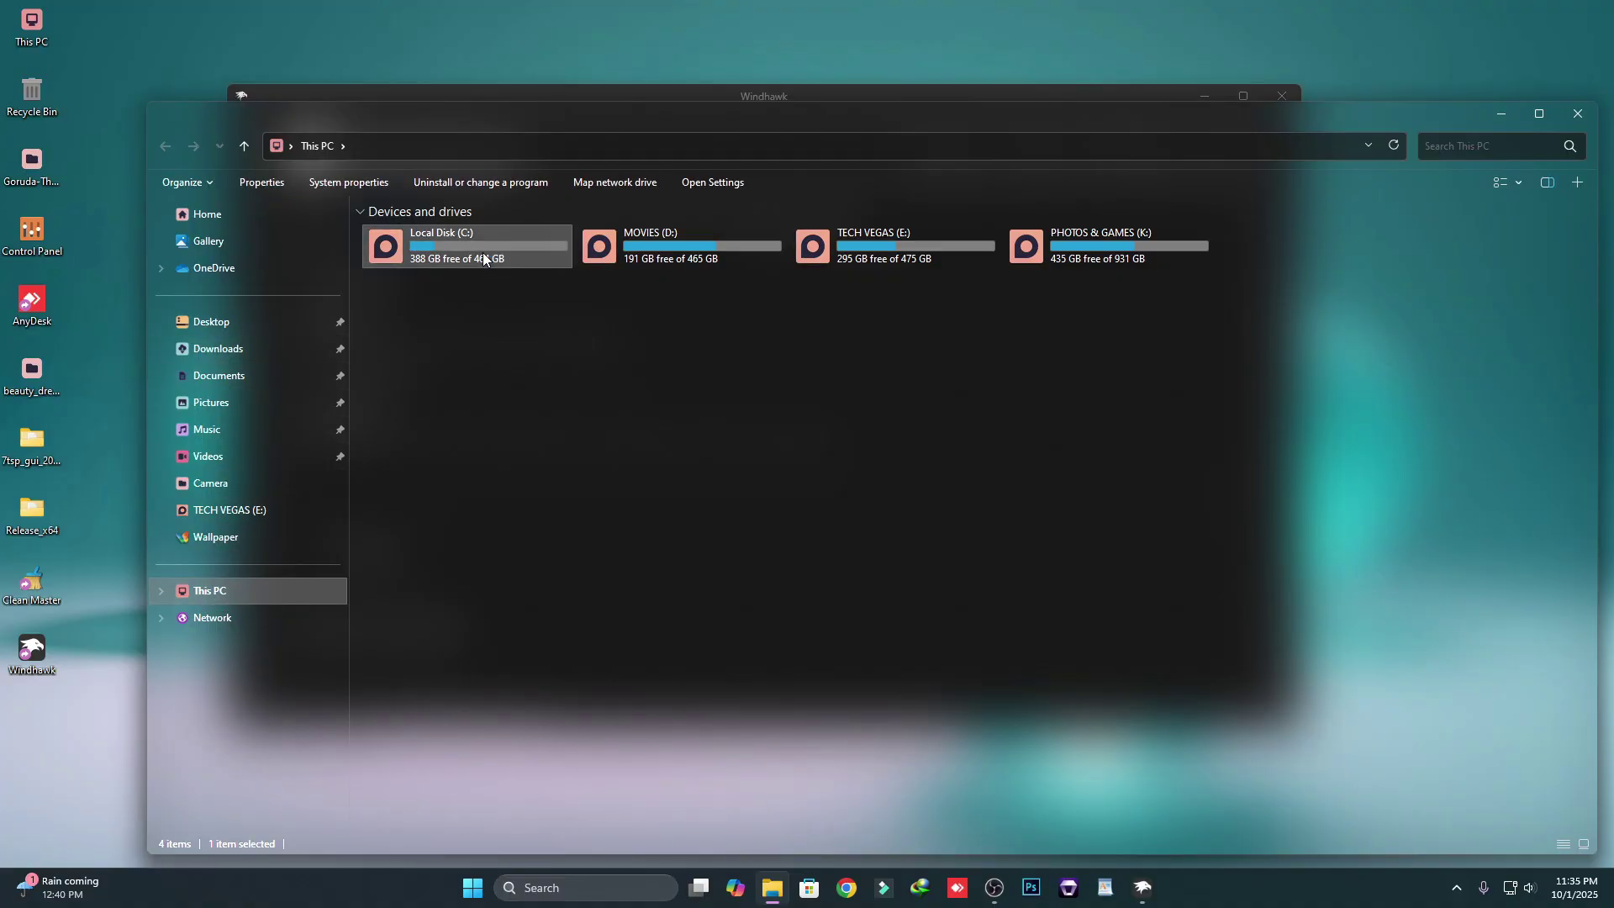
double_click(501, 259)
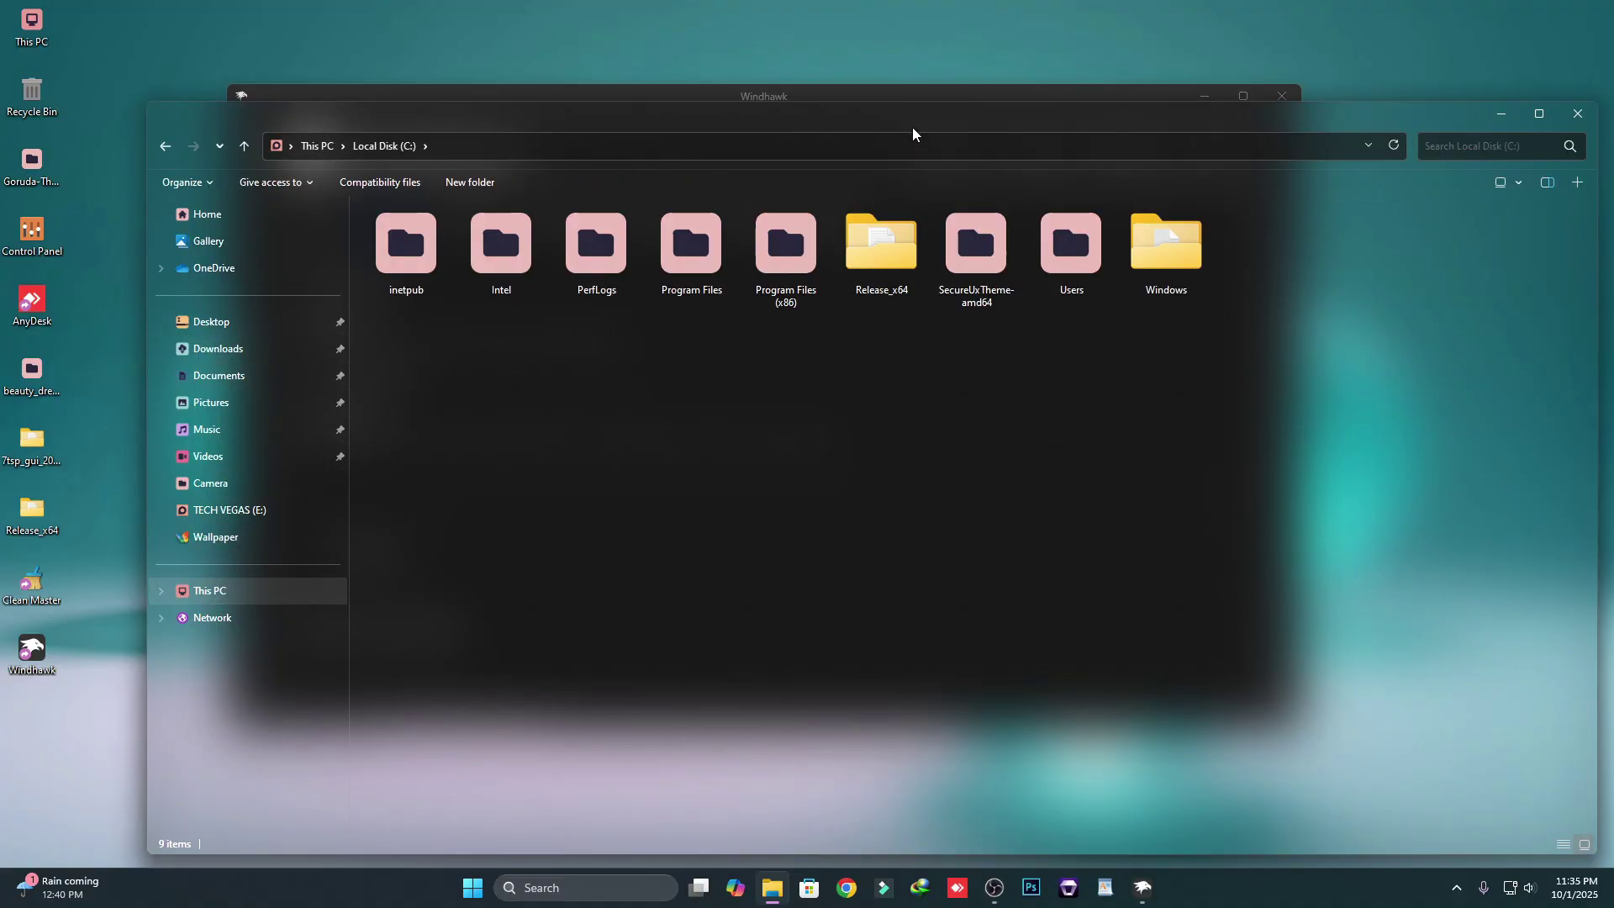
left_click(1292, 96)
left_click(1293, 96)
left_click_drag(1172, 120, 1139, 65)
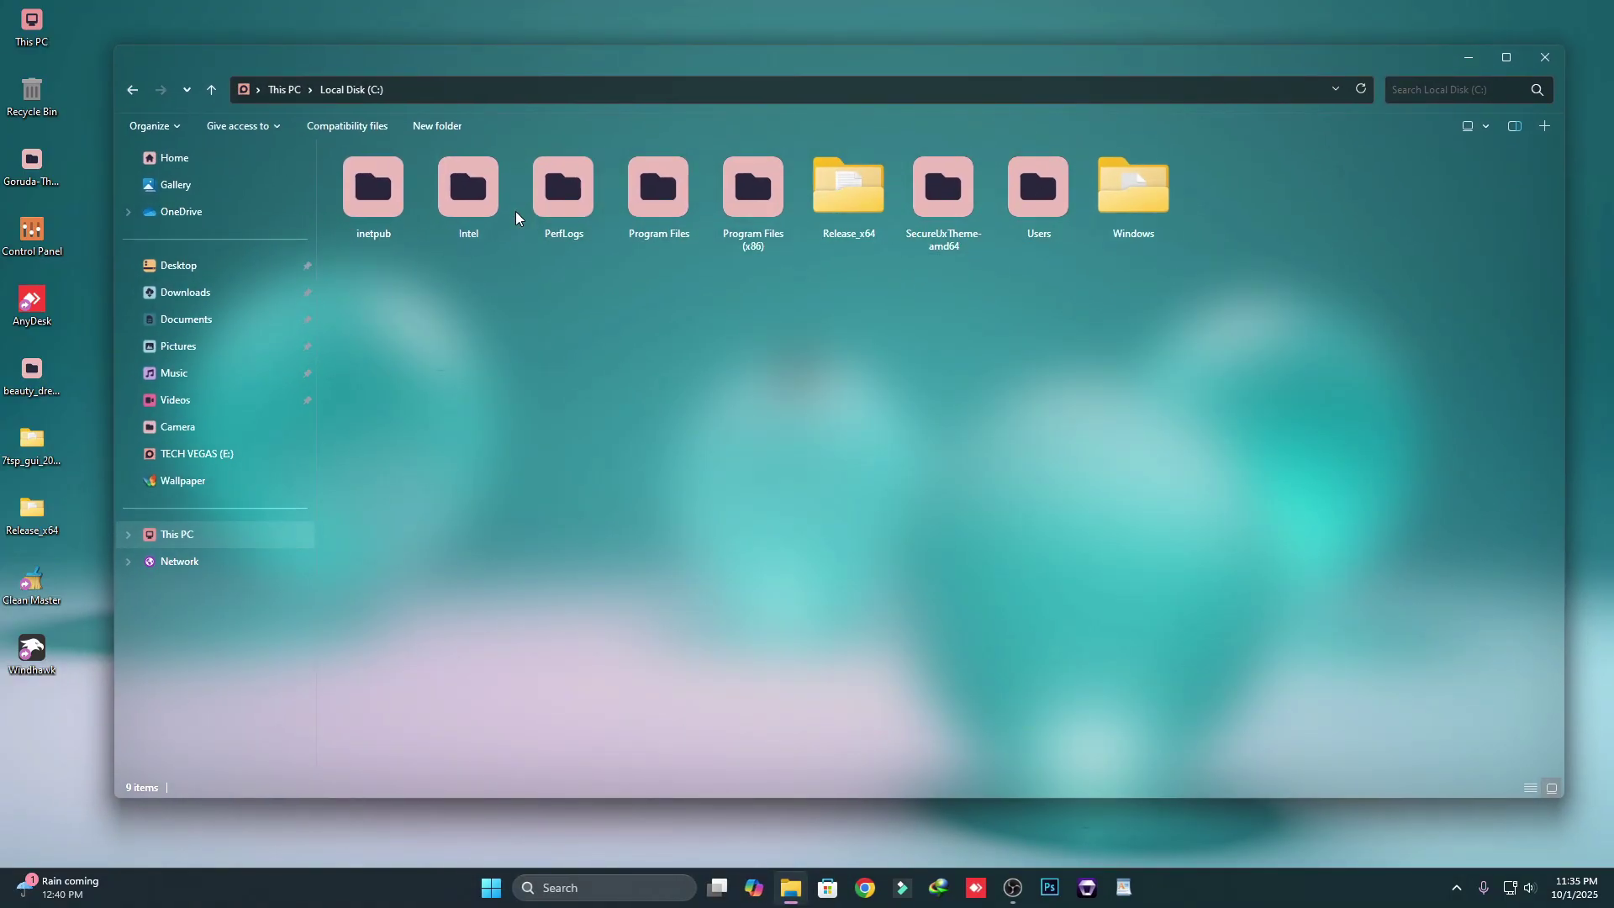
Turn on 'Always show icons, never thumbnails' in File Explorer Options, then close Explorer
left_click(328, 734)
left_click(580, 890)
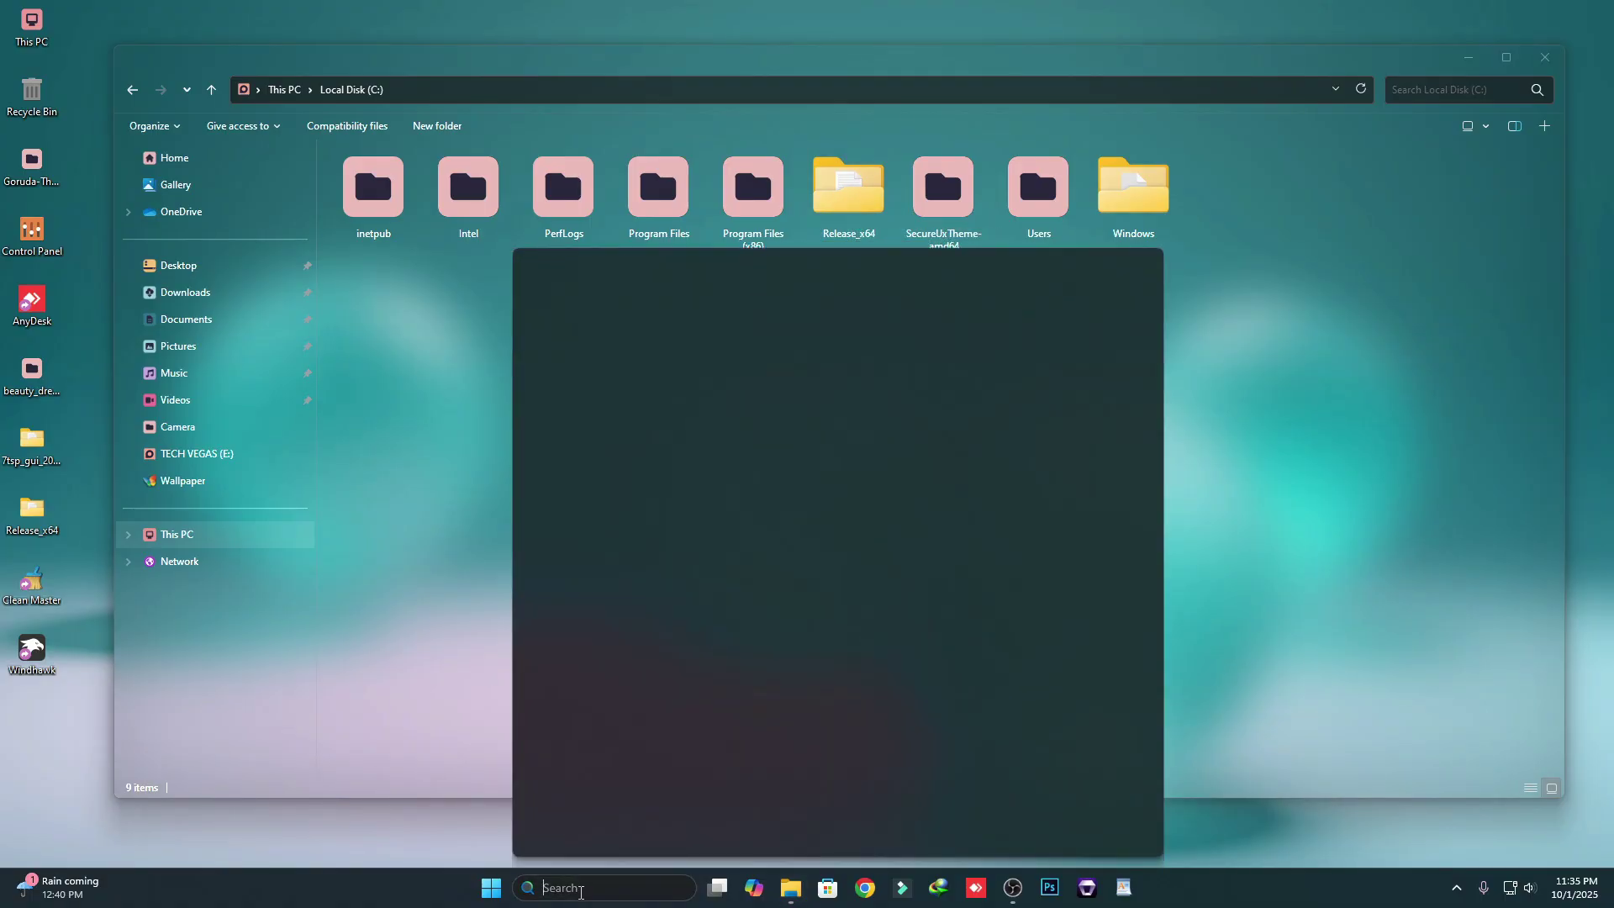
type("filer")
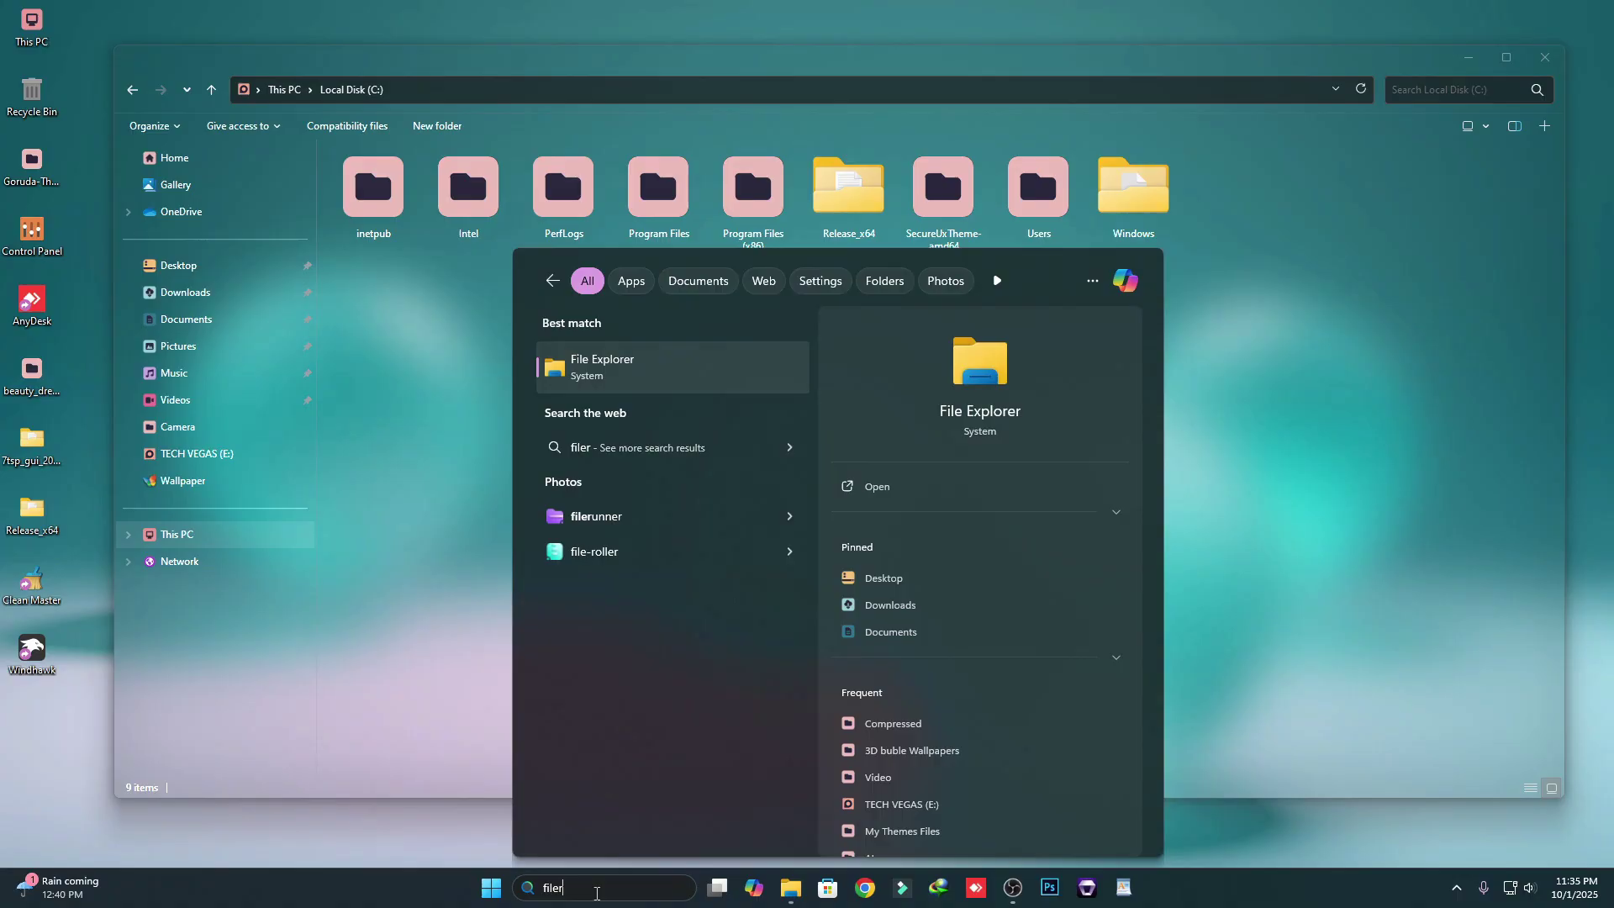
key("BackSpace")
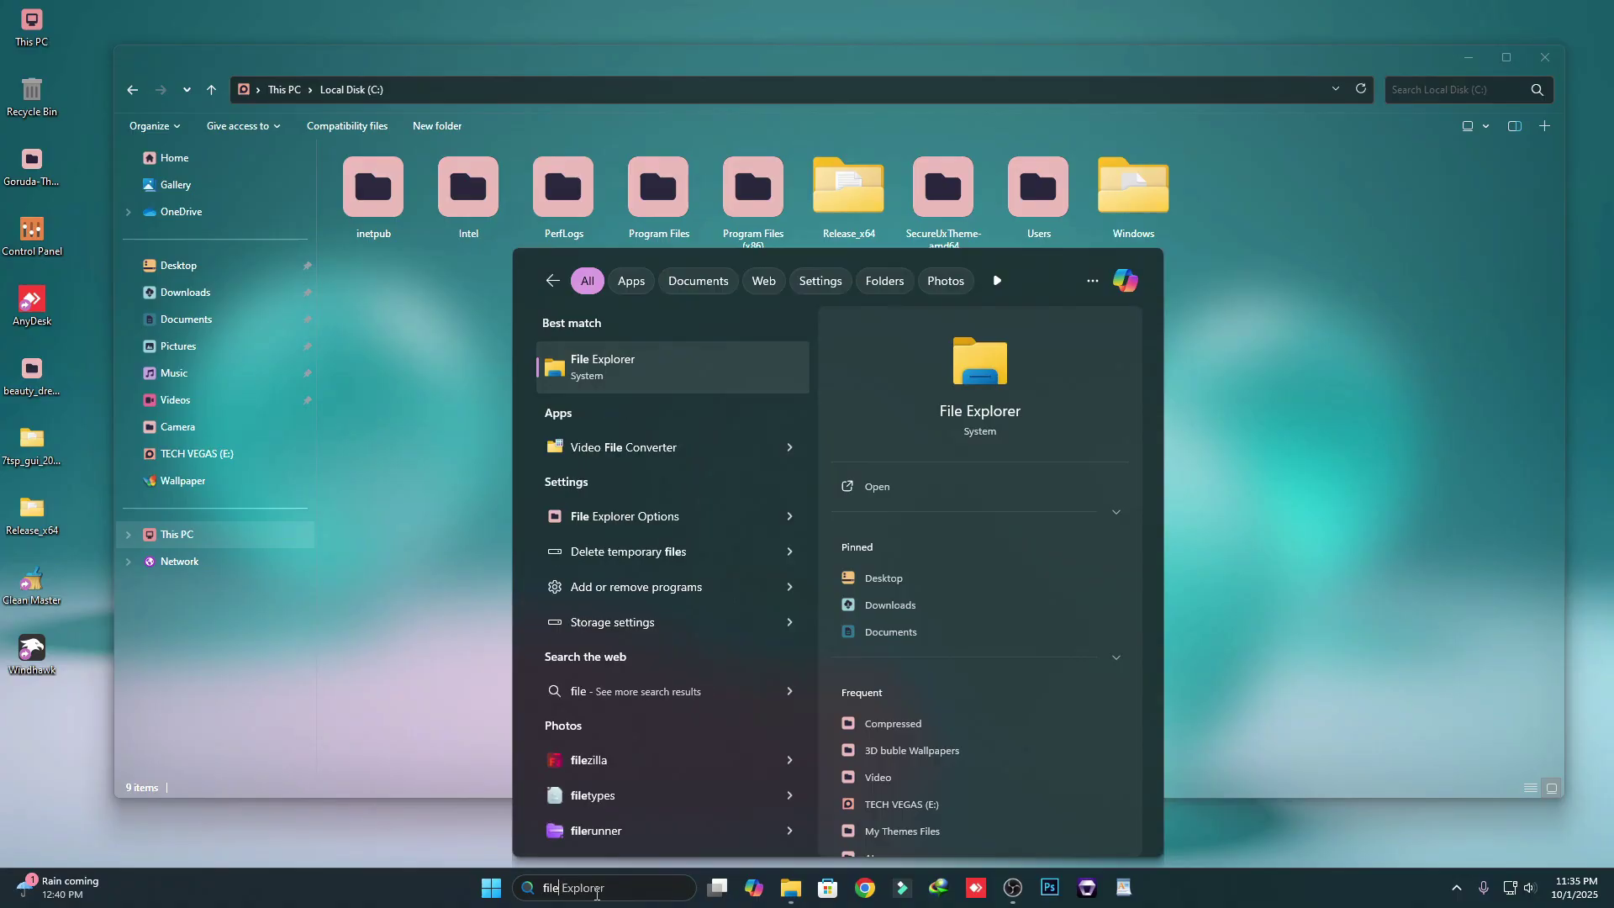
left_click(605, 516)
left_click(183, 152)
left_click_drag(202, 122, 420, 204)
left_click(381, 374)
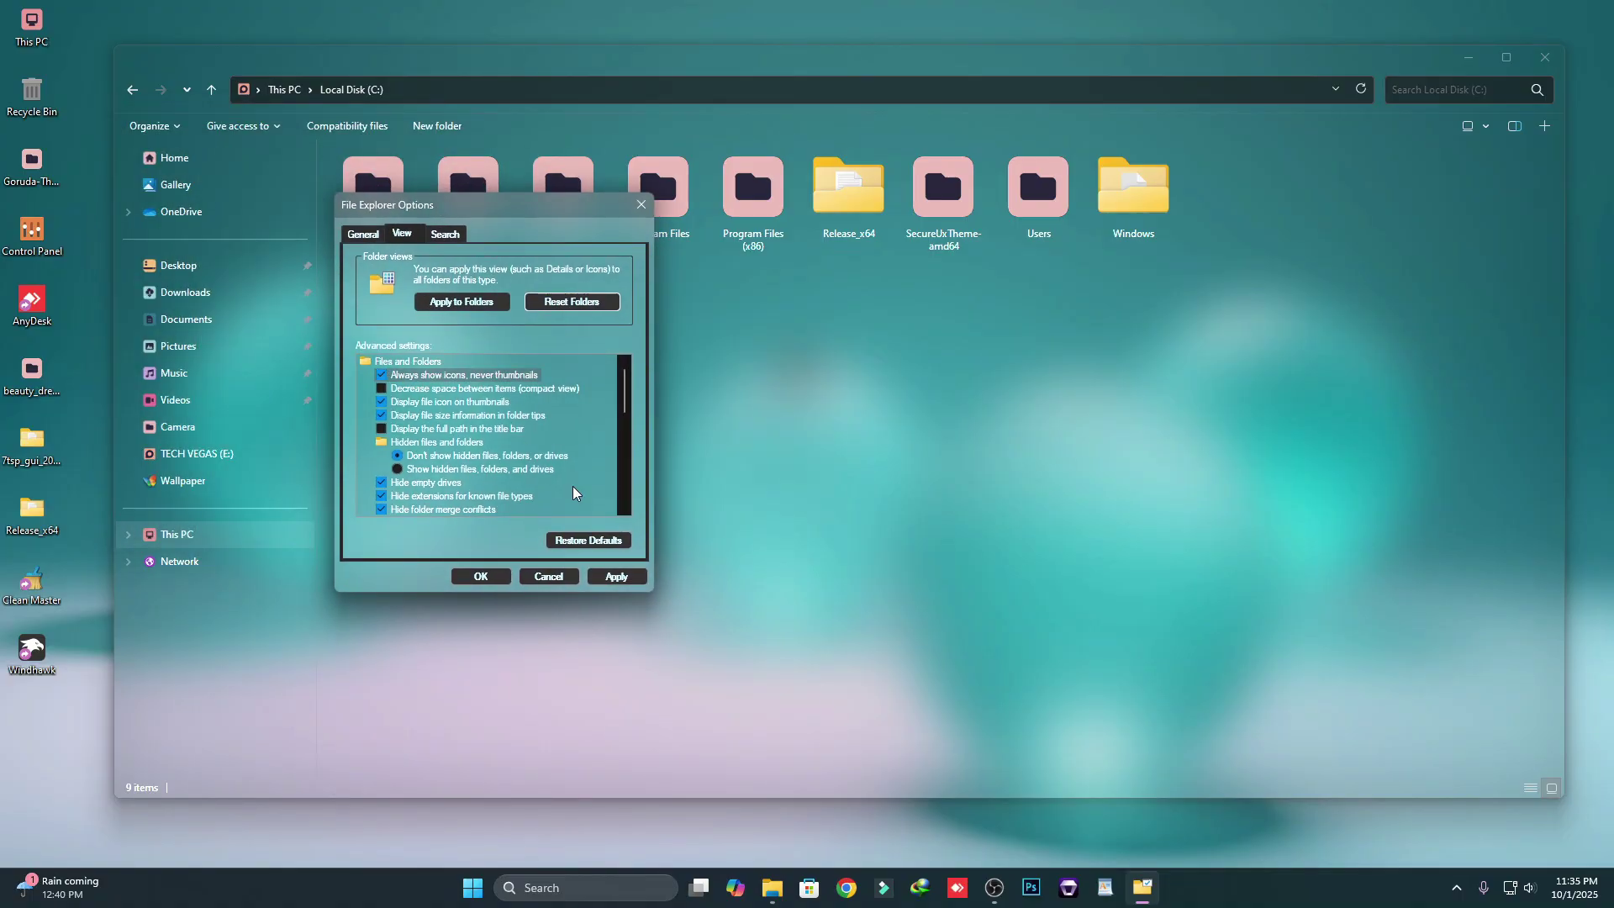
left_click(617, 576)
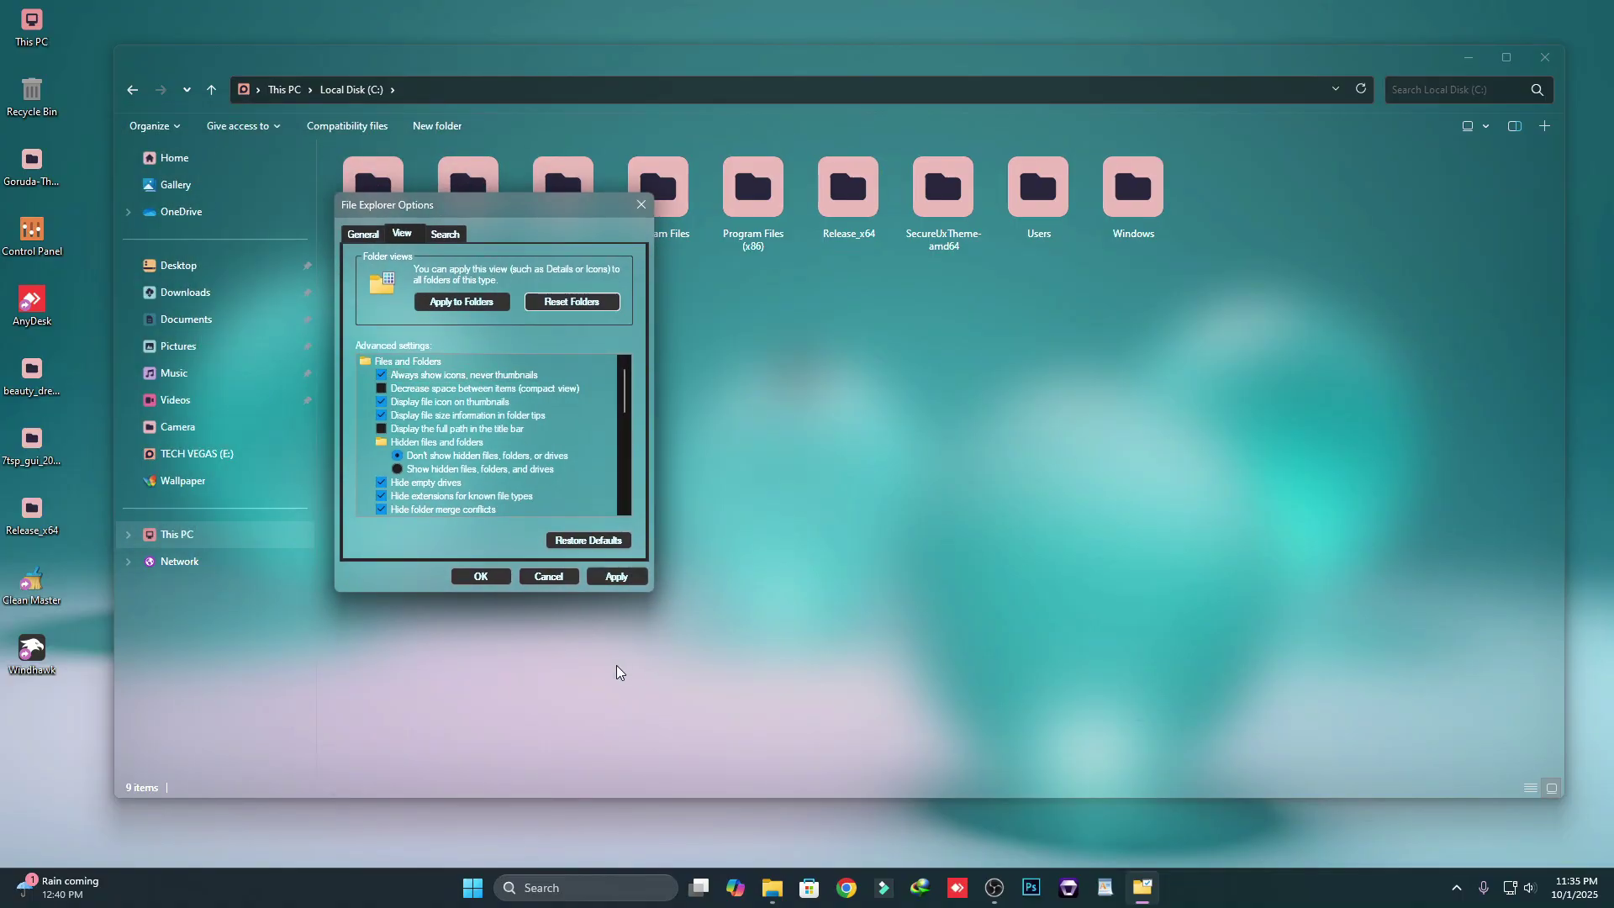
left_click(480, 576)
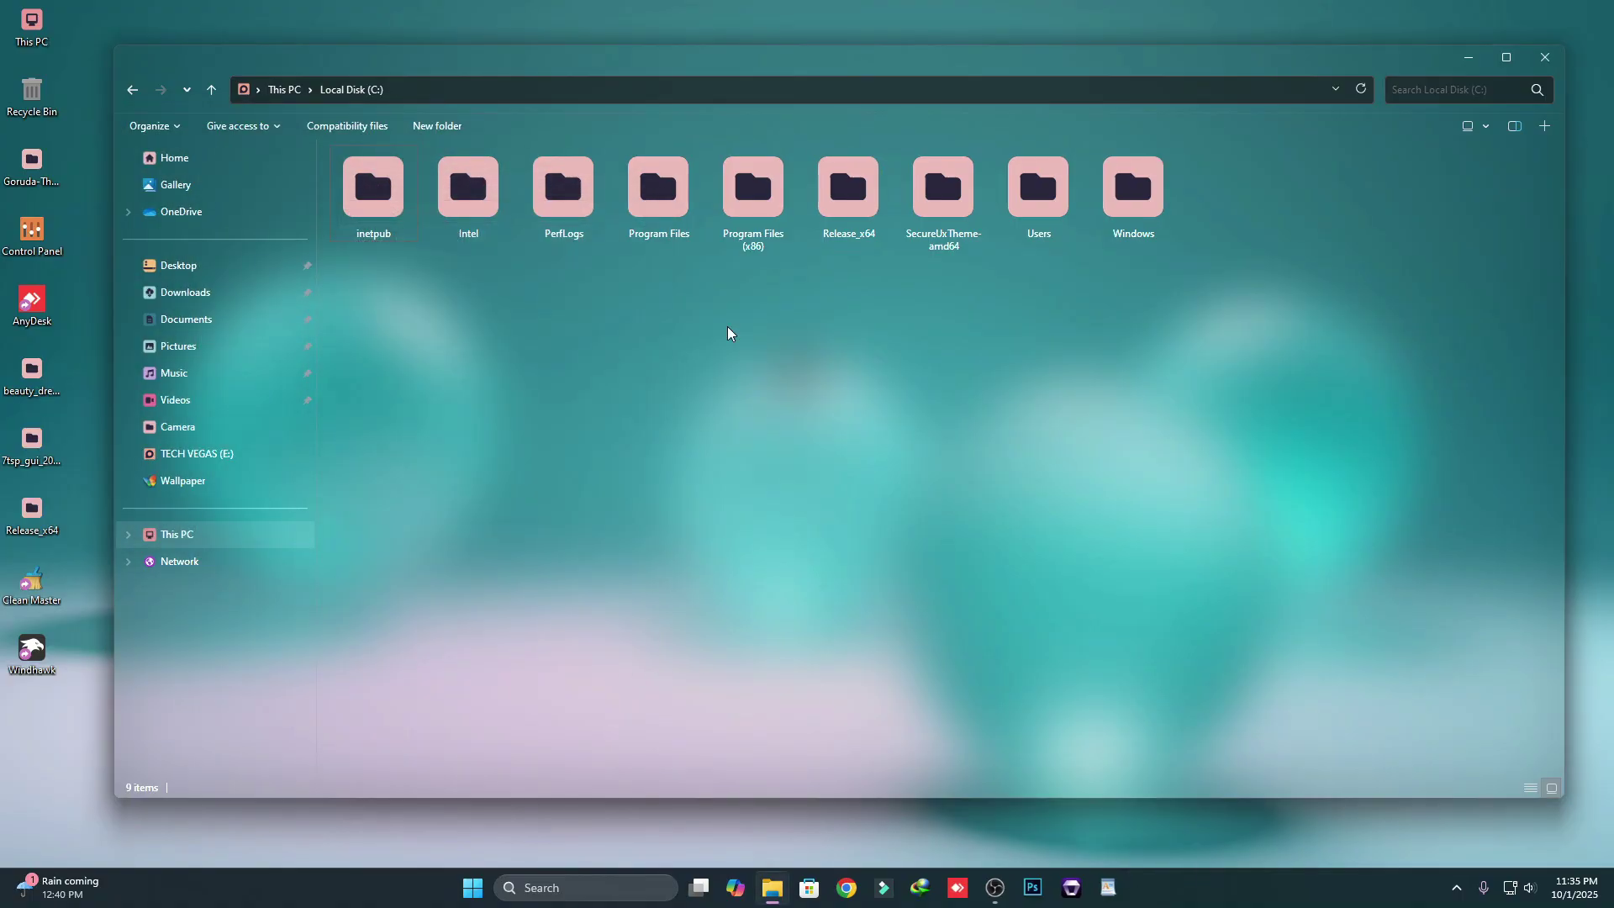
left_click(1556, 63)
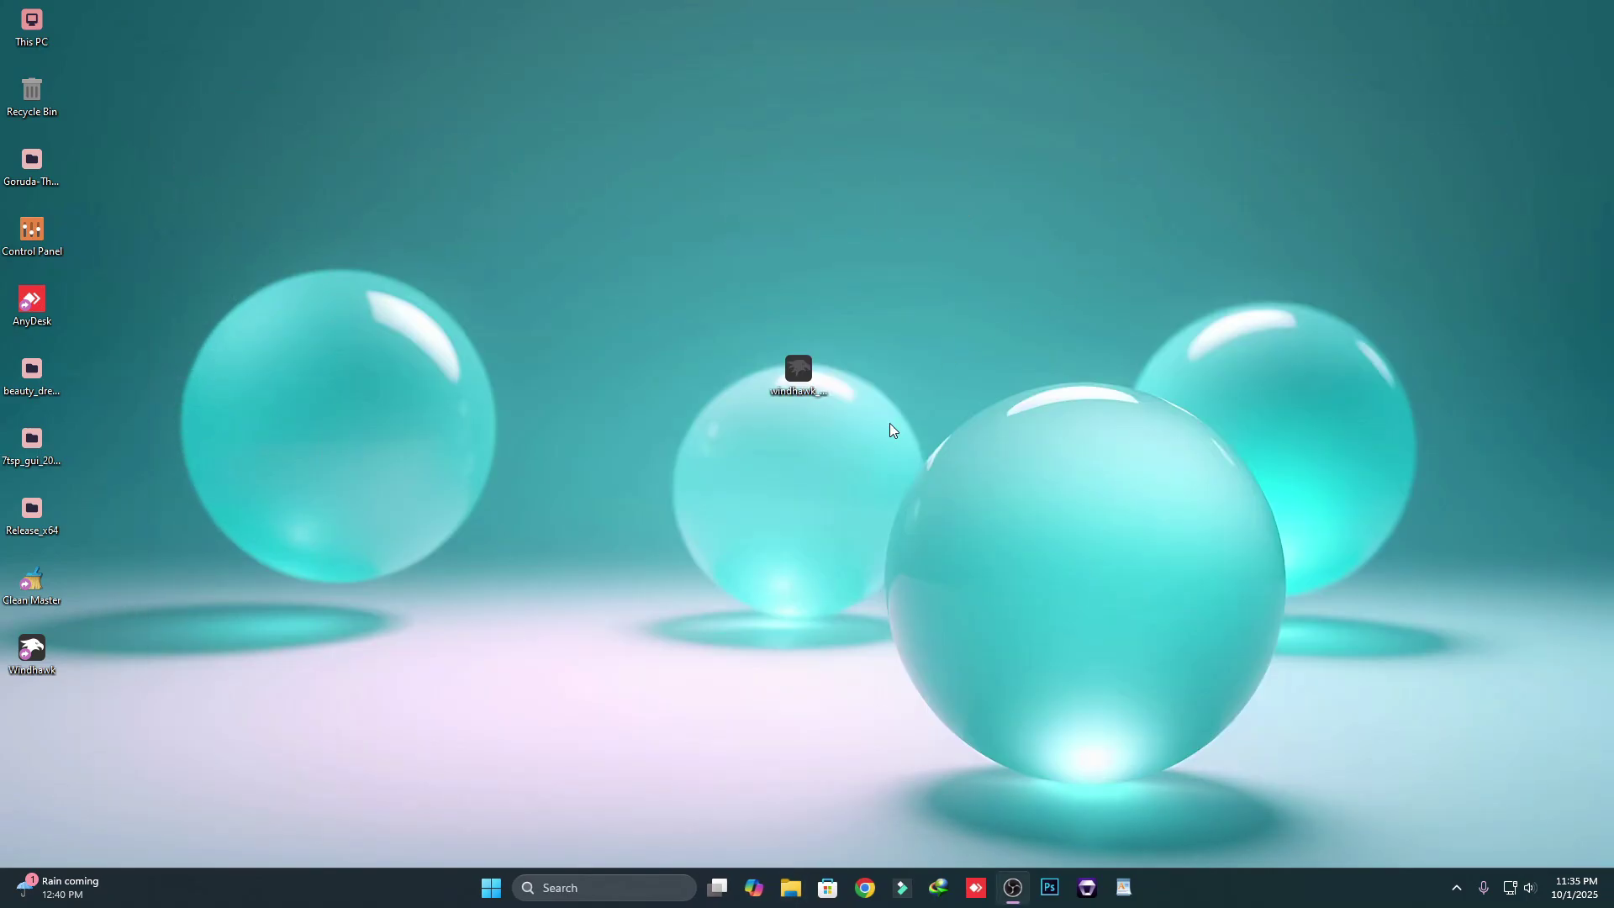
Reopen Windhawk from the system tray and bring up the Resource Redirect mod's settings
left_click(1457, 887)
left_click(1423, 813)
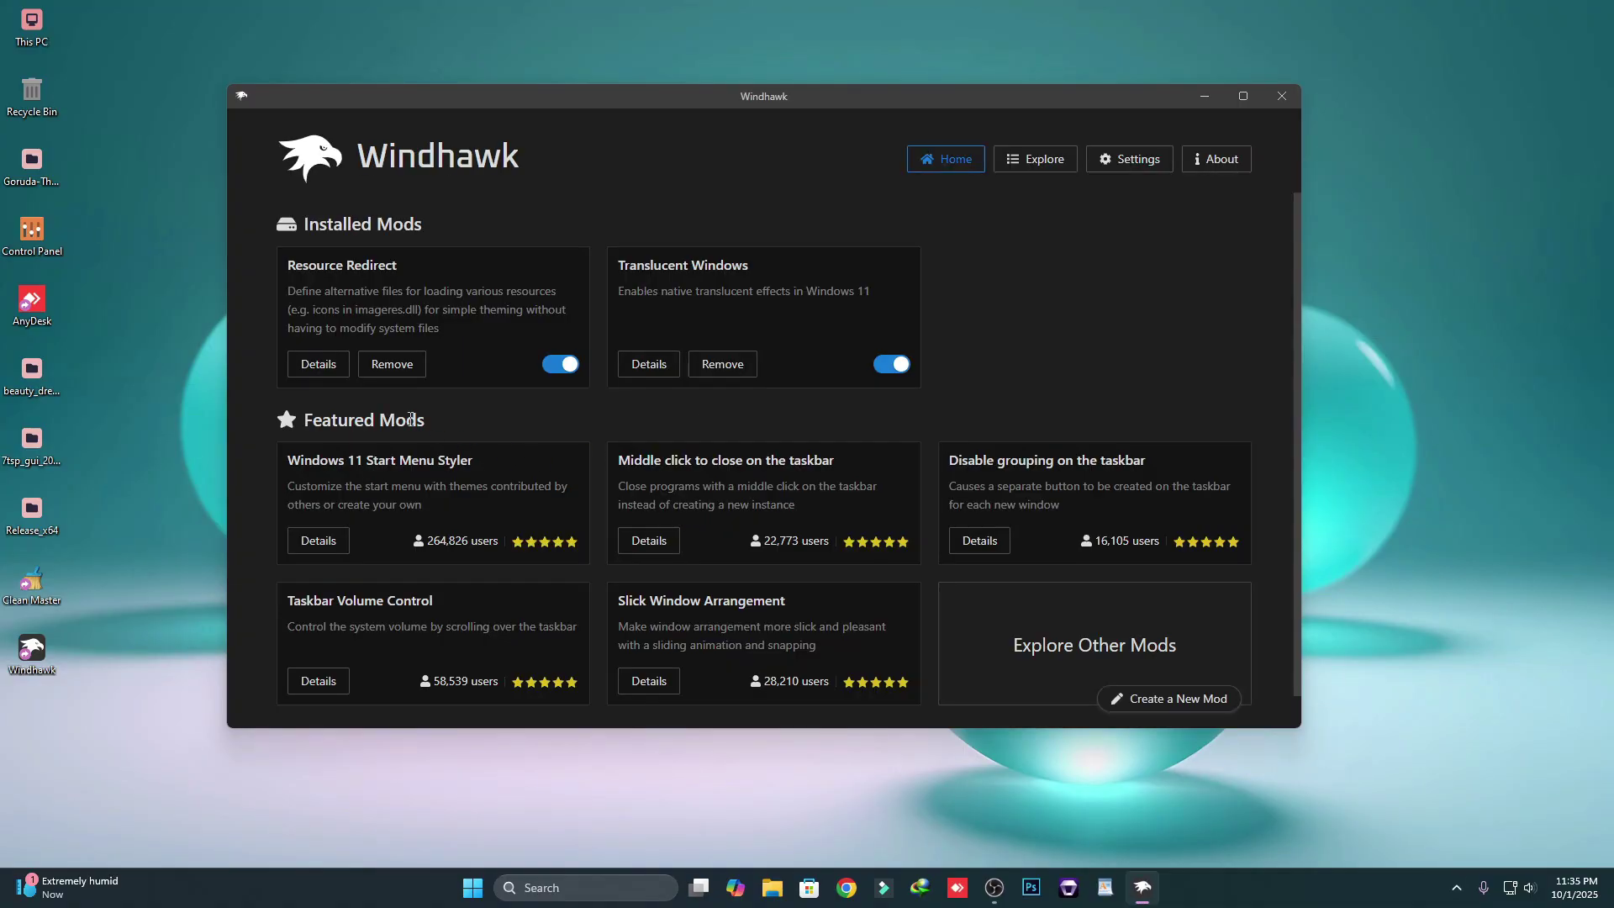
left_click(324, 375)
left_click(399, 361)
scroll(468, 446, "down", 3)
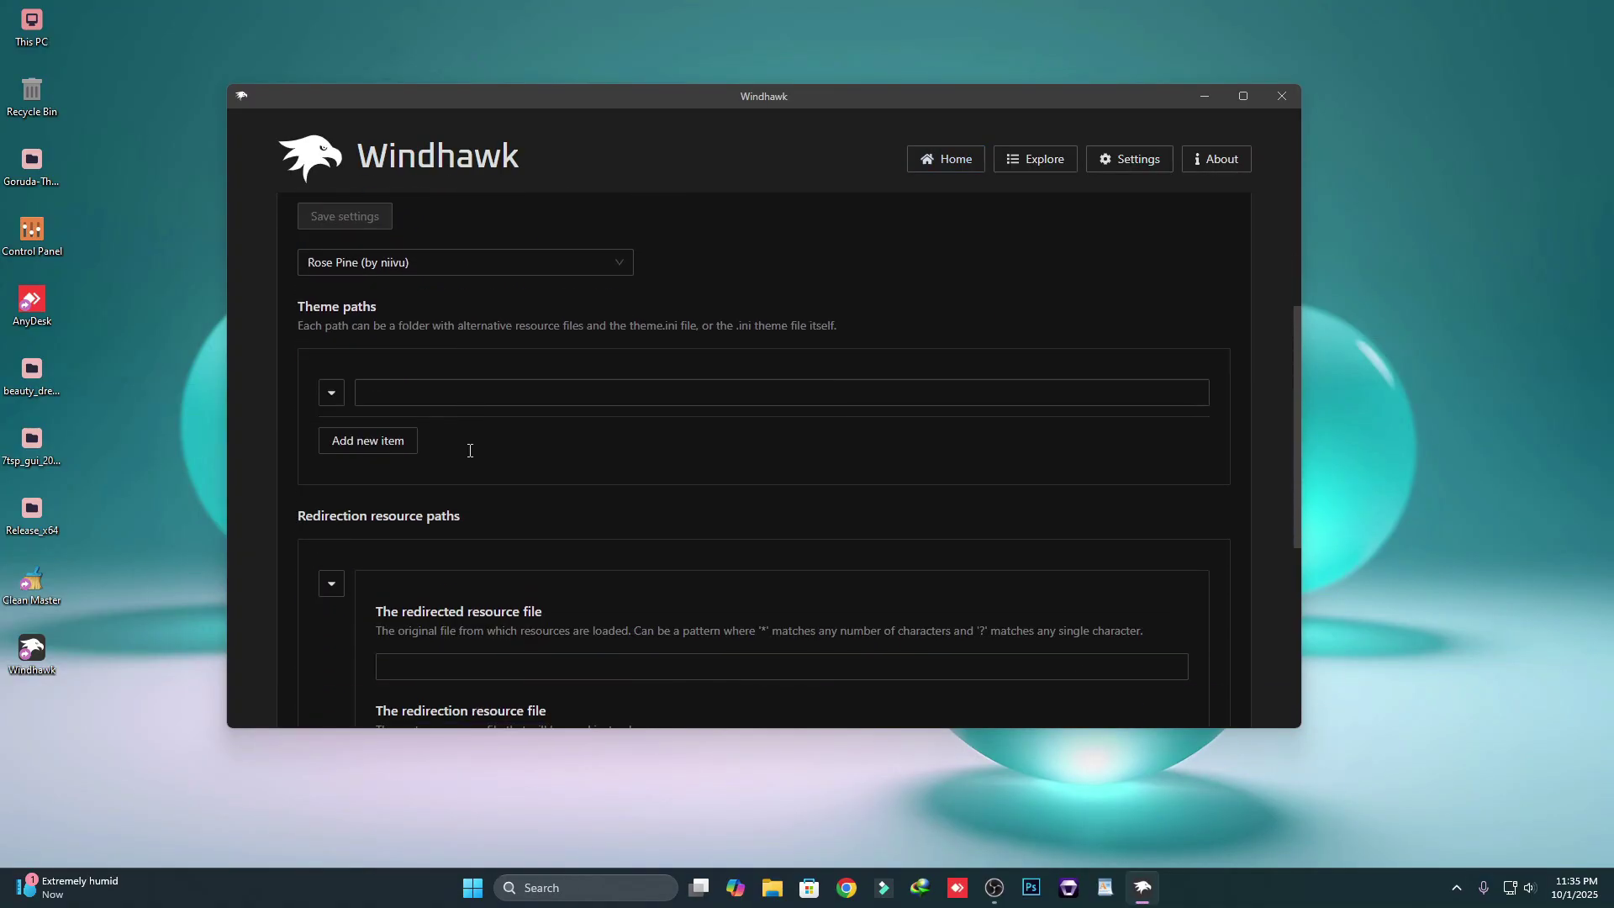
Switch the Icon theme from Rose Pine to Sweetness Purple (by niivu) and save
left_click(407, 263)
scroll(398, 359, "down", 10)
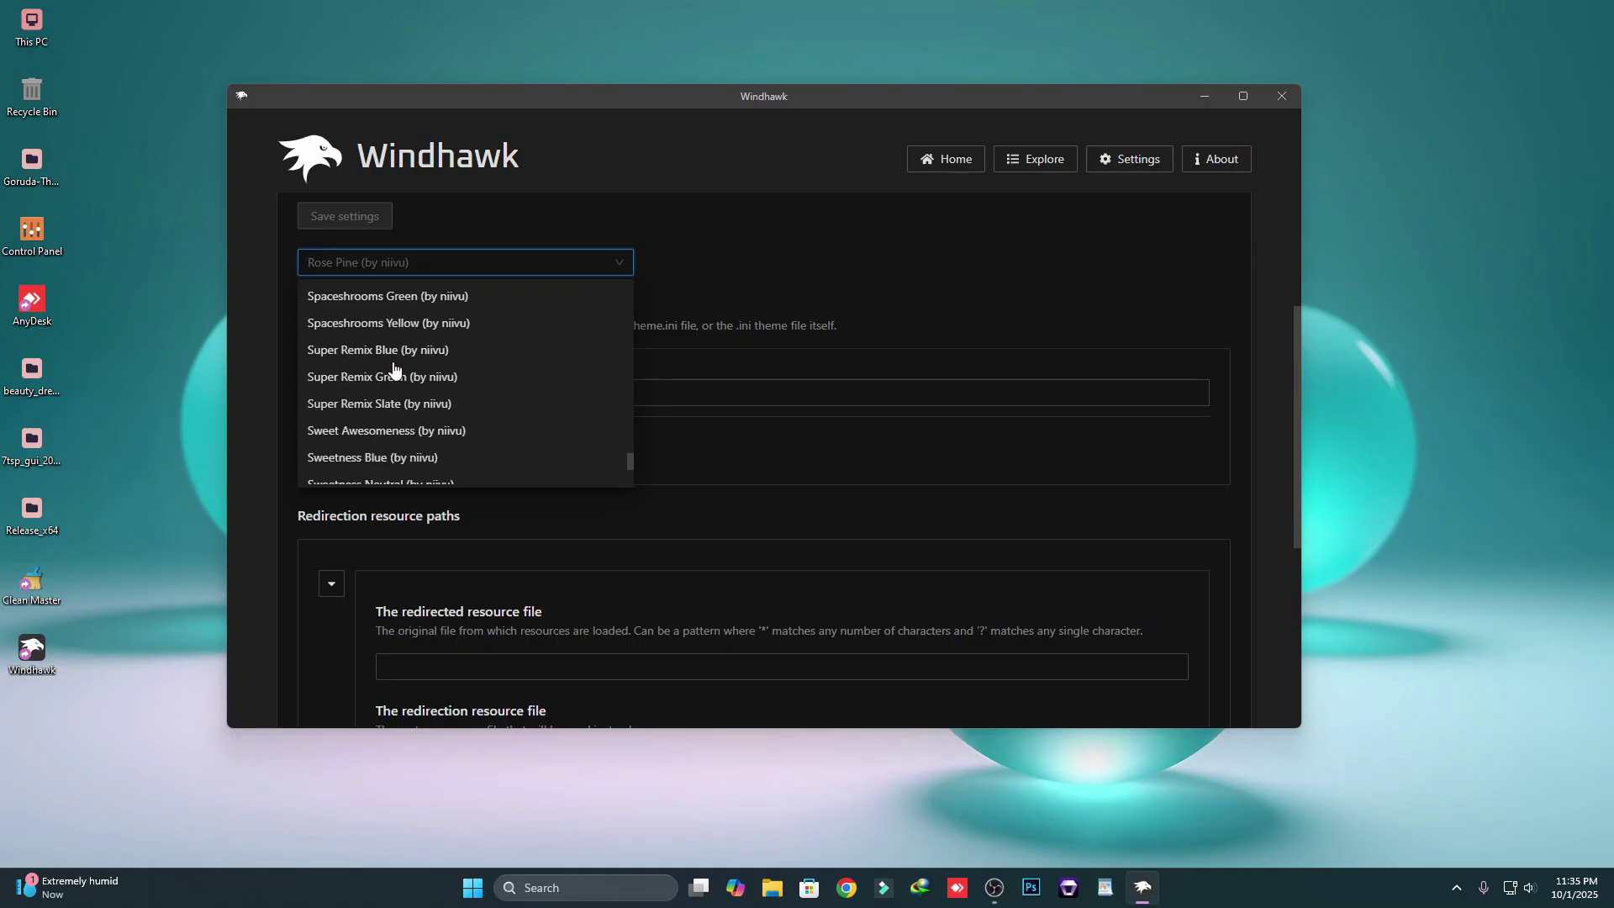
scroll(400, 383, "up", 2)
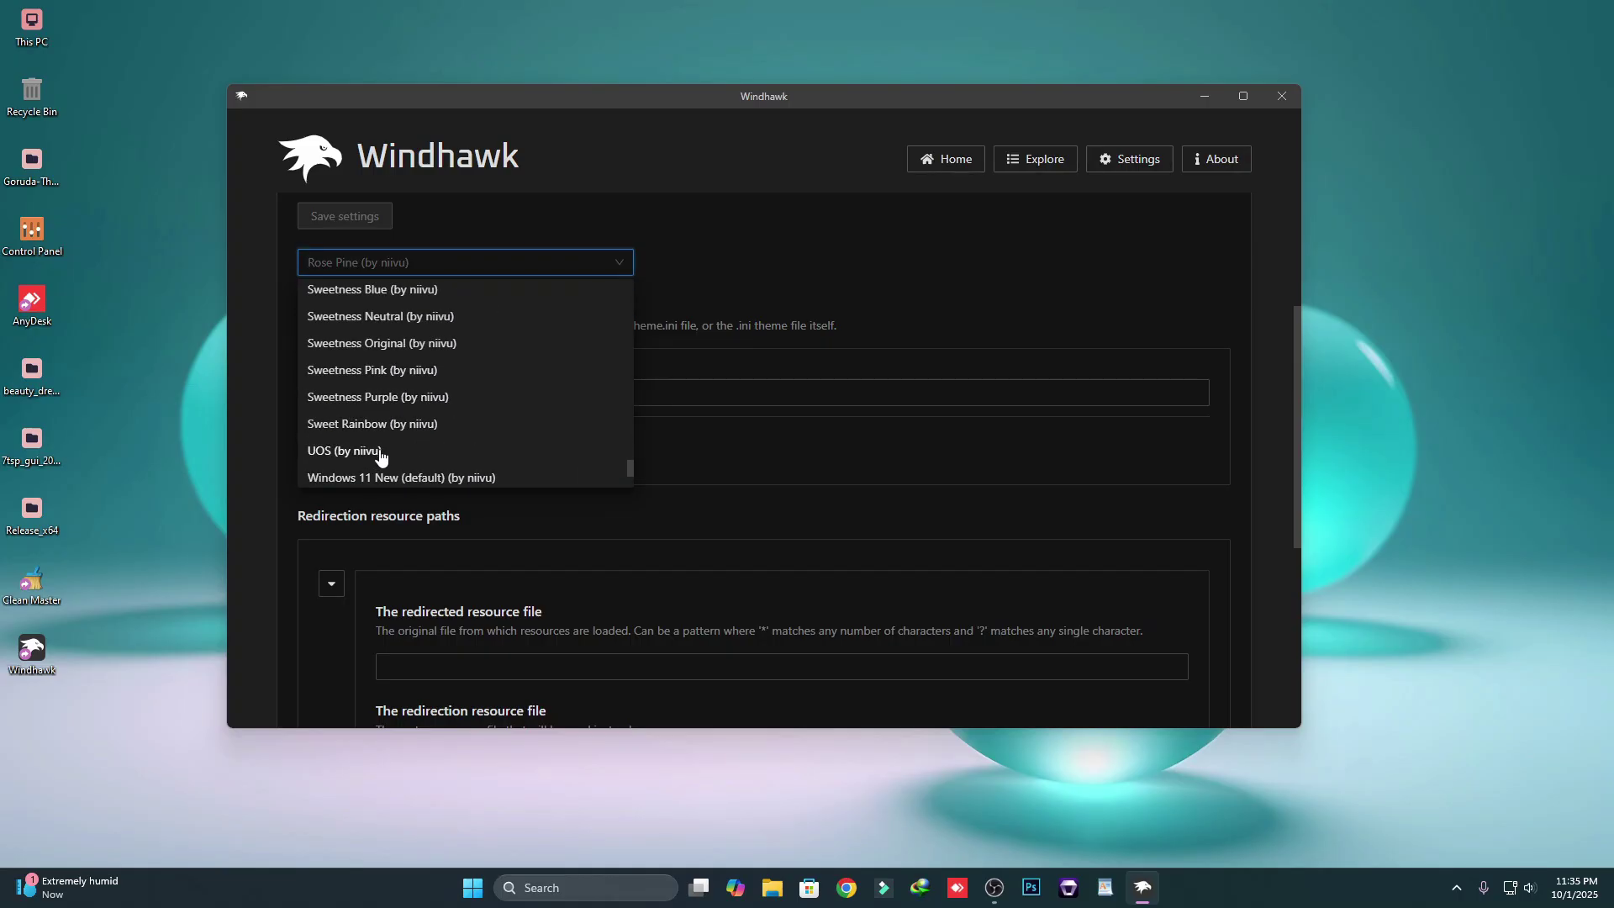
left_click(362, 397)
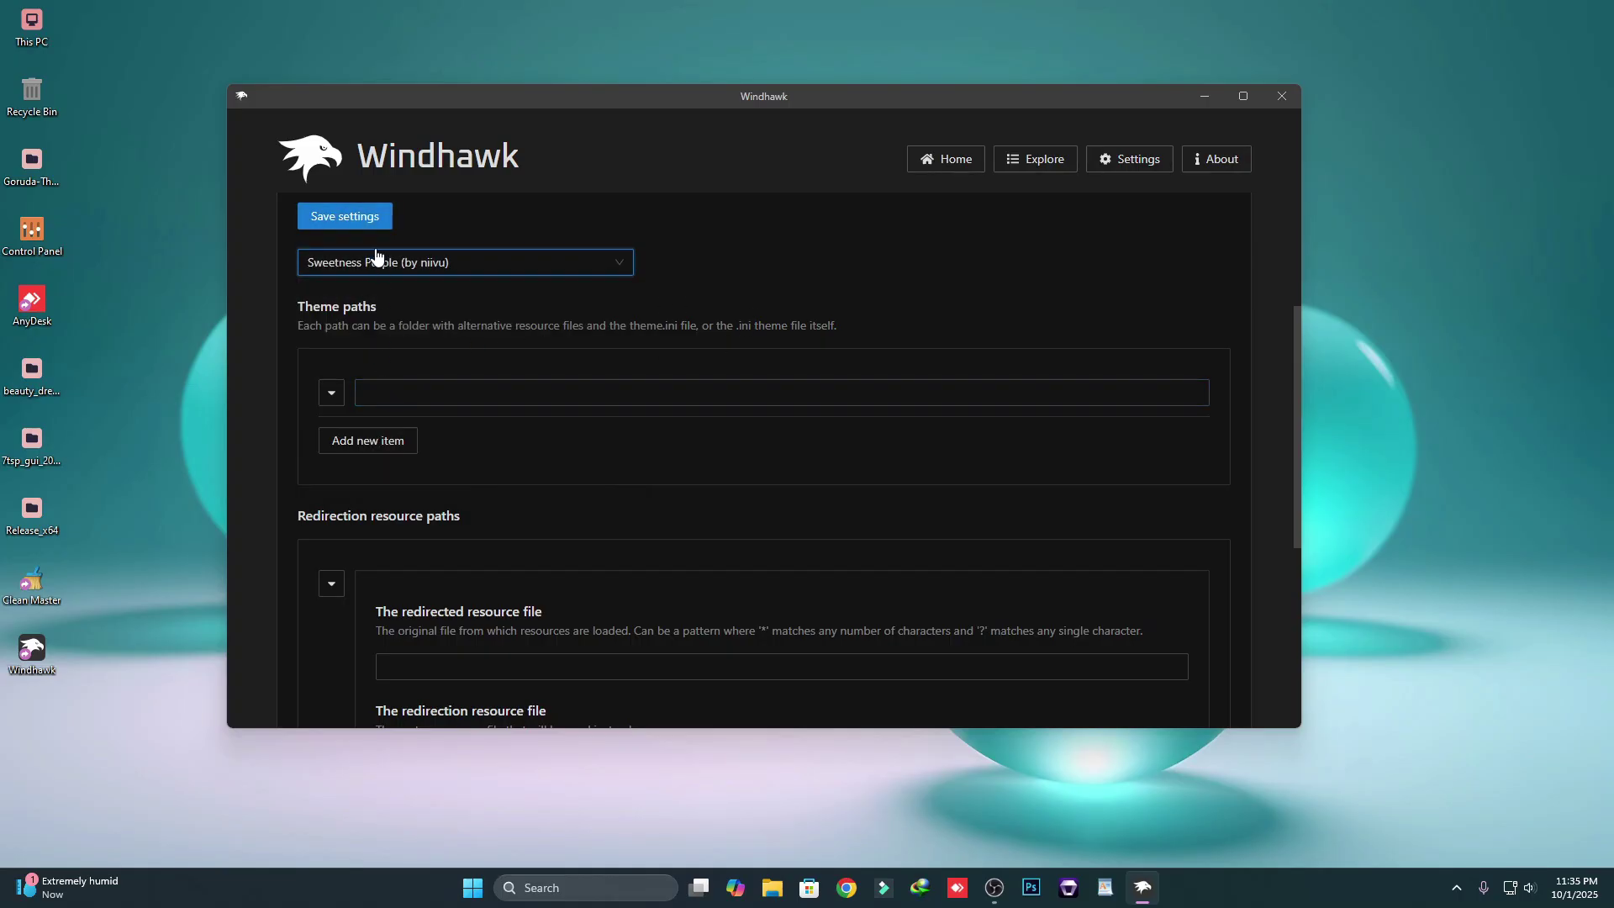
left_click(368, 218)
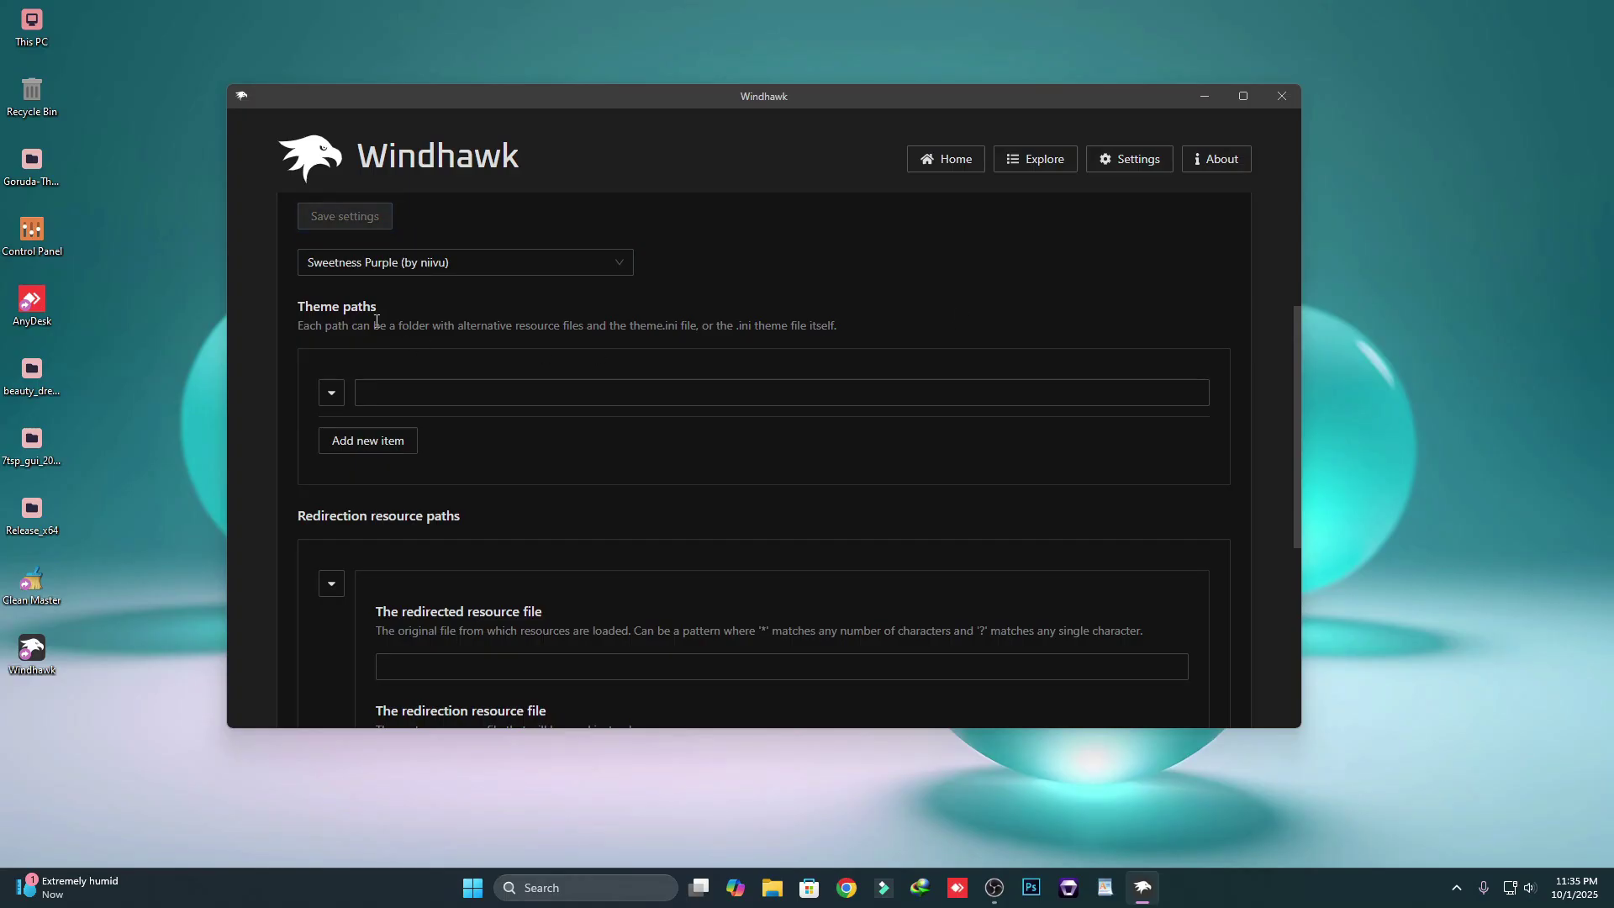